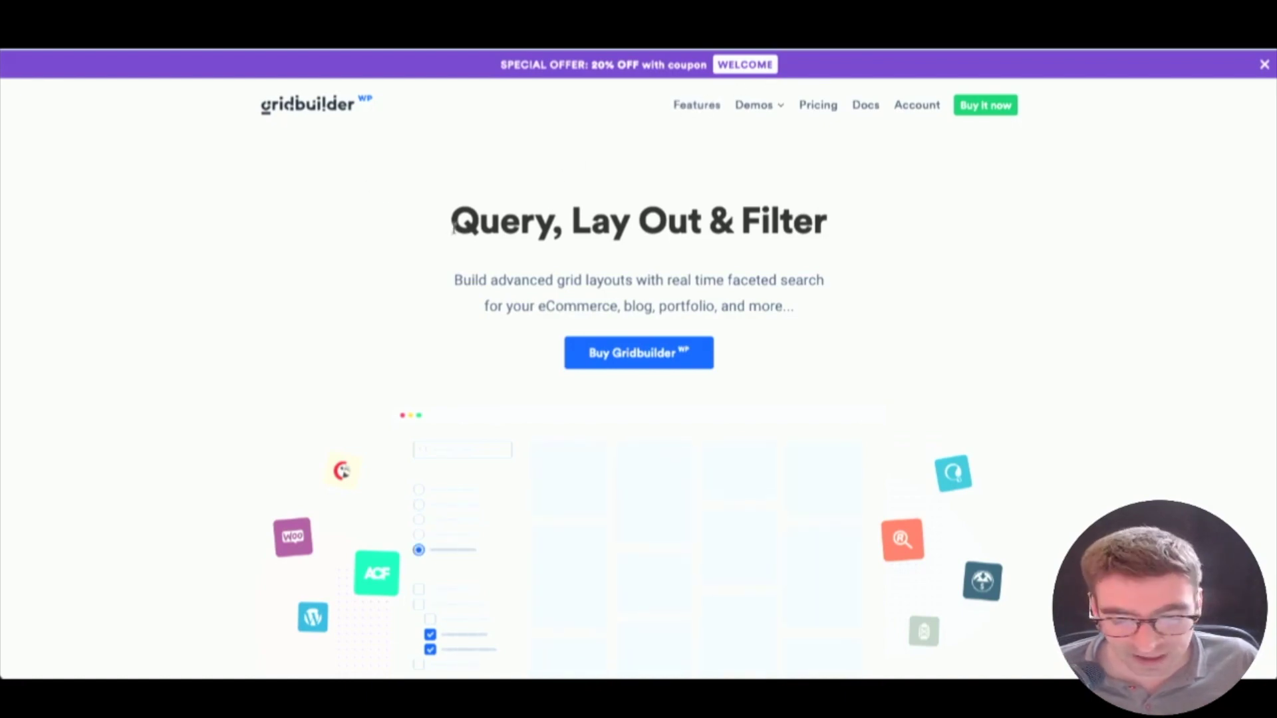
# Step: Look over the Gridbuilder homepage sections on querying content and creating grids and carousels
pyautogui.scroll(-10, 381, 159)
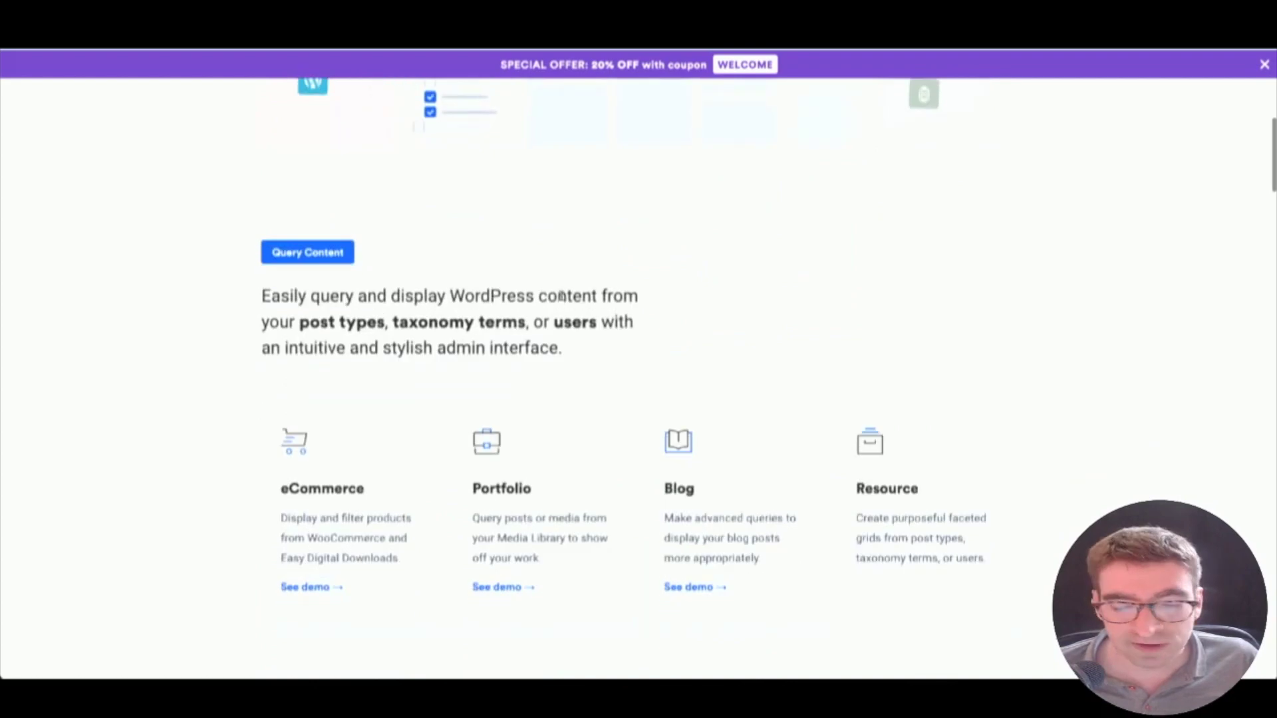
pyautogui.scroll(-2, 562, 300)
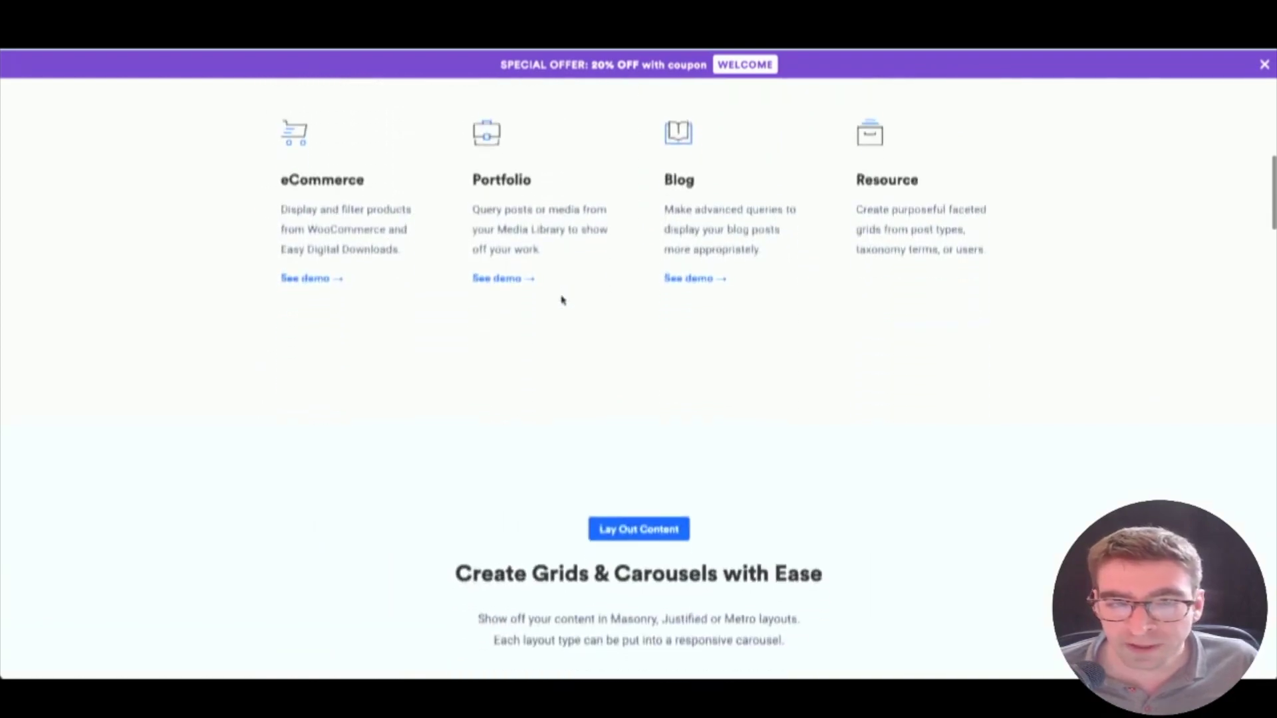
pyautogui.scroll(2, 562, 300)
pyautogui.scroll(1, 562, 300)
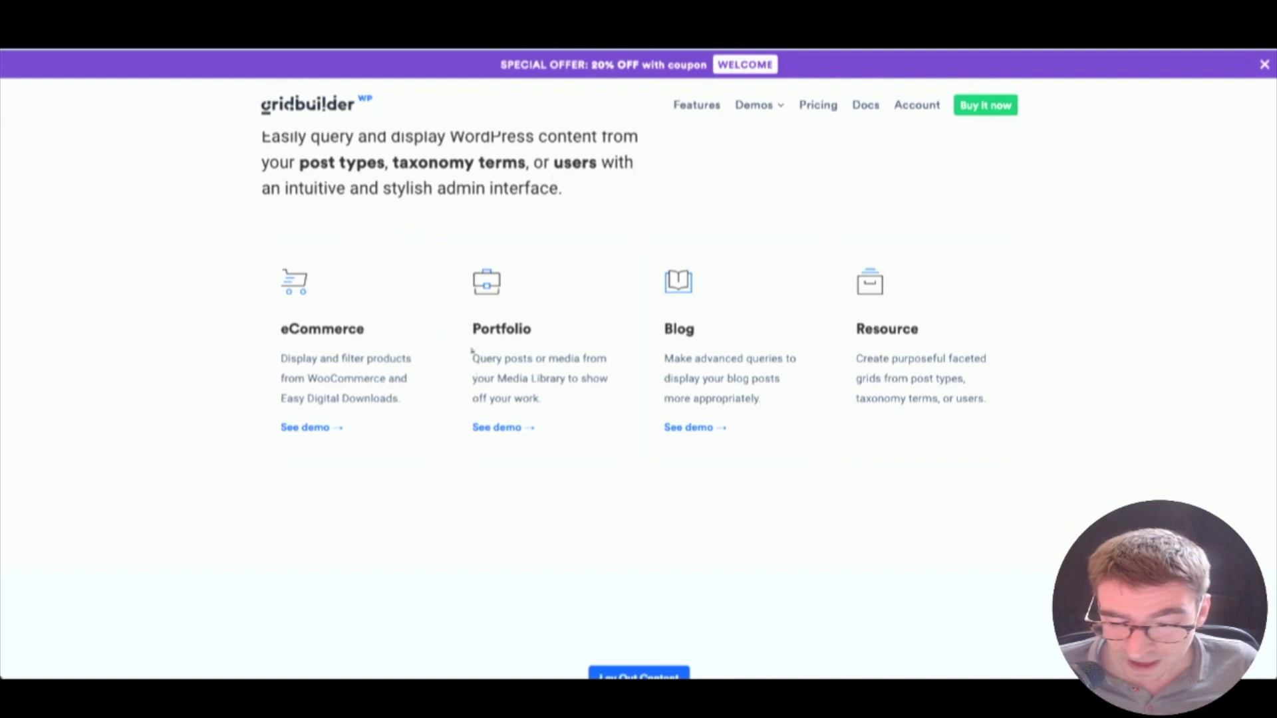
pyautogui.scroll(-7, 480, 422)
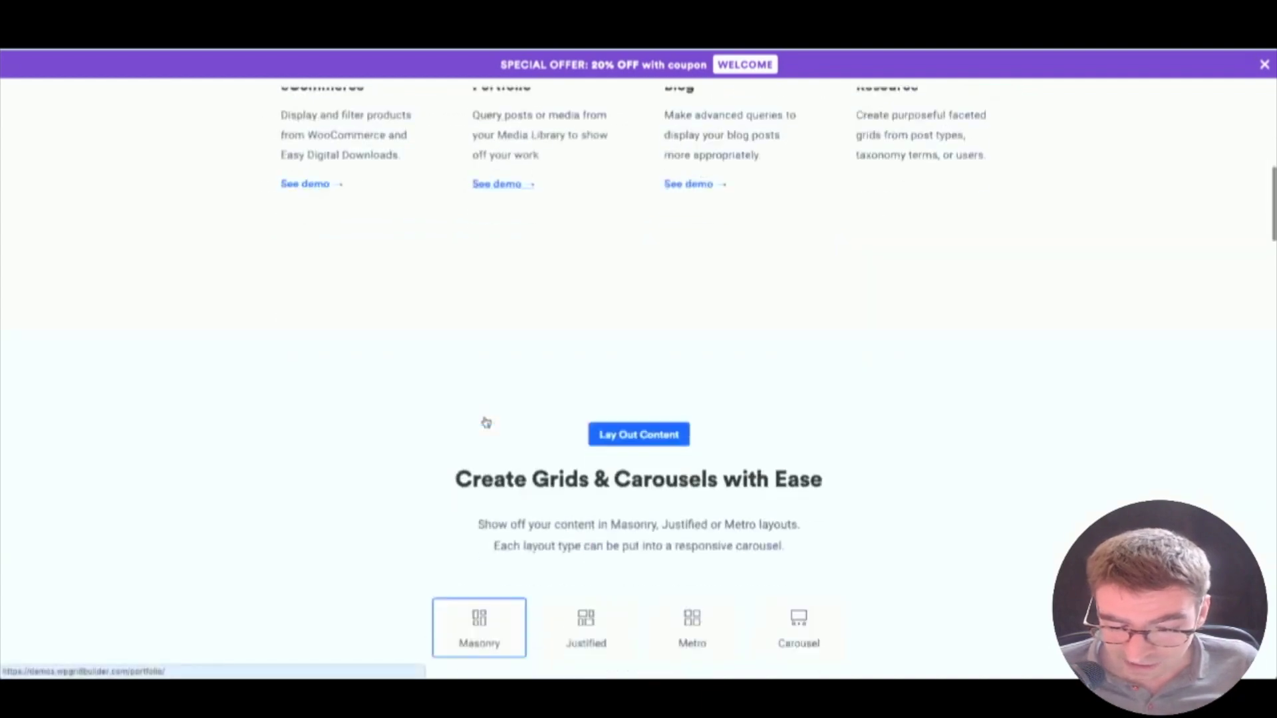
pyautogui.scroll(-1, 486, 422)
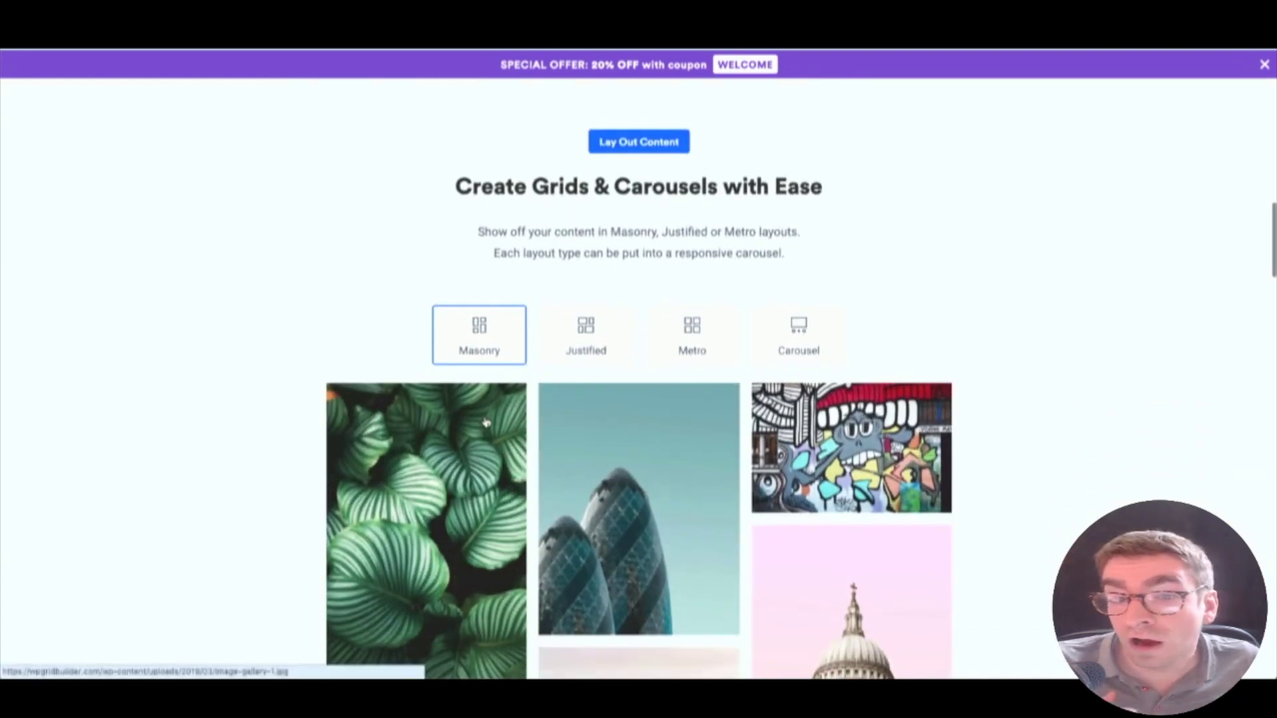
# Step: Preview the Justified, Metro and Carousel gallery layouts and browse forward through three carousel images
pyautogui.click(570, 361)
pyautogui.click(679, 350)
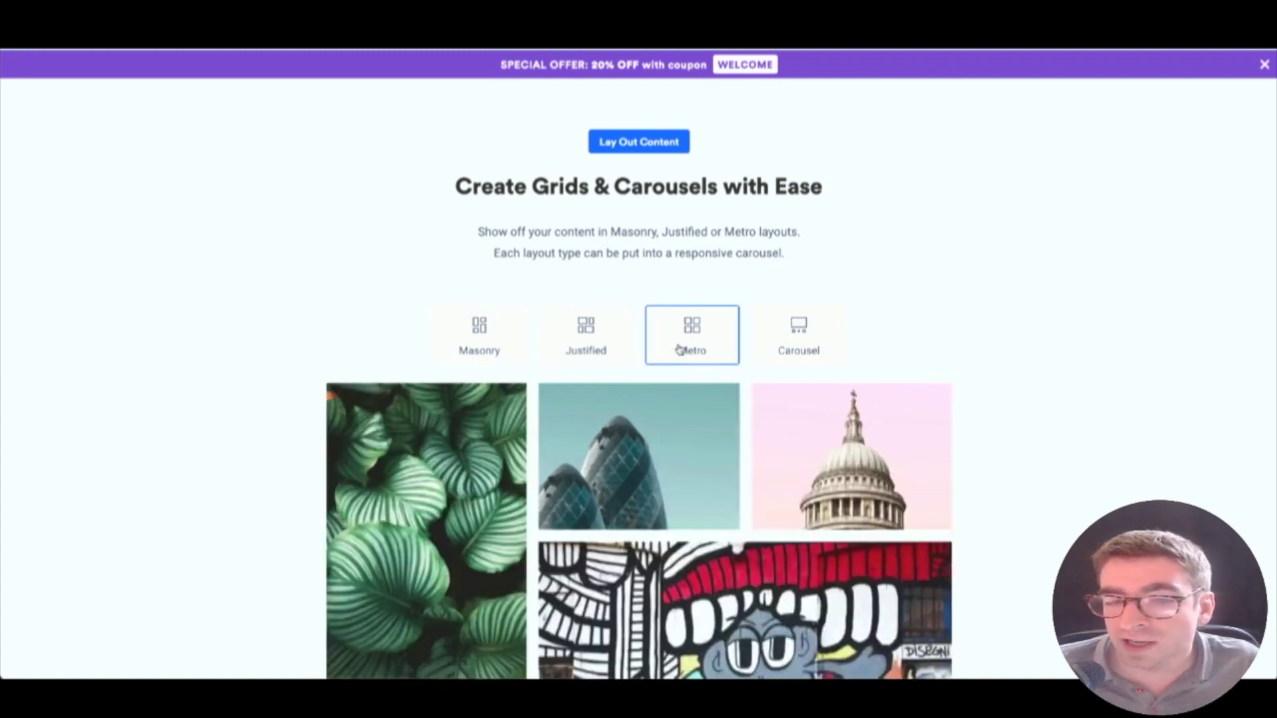
pyautogui.scroll(-3, 644, 368)
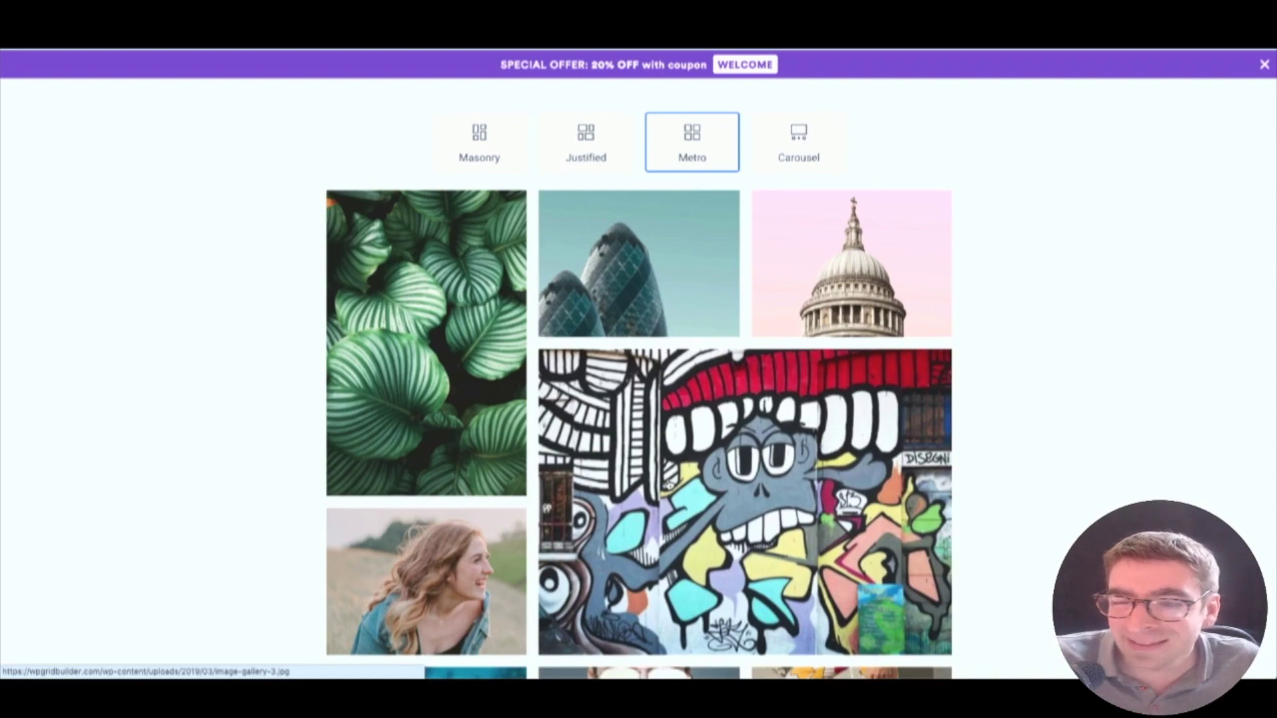
pyautogui.scroll(1, 670, 426)
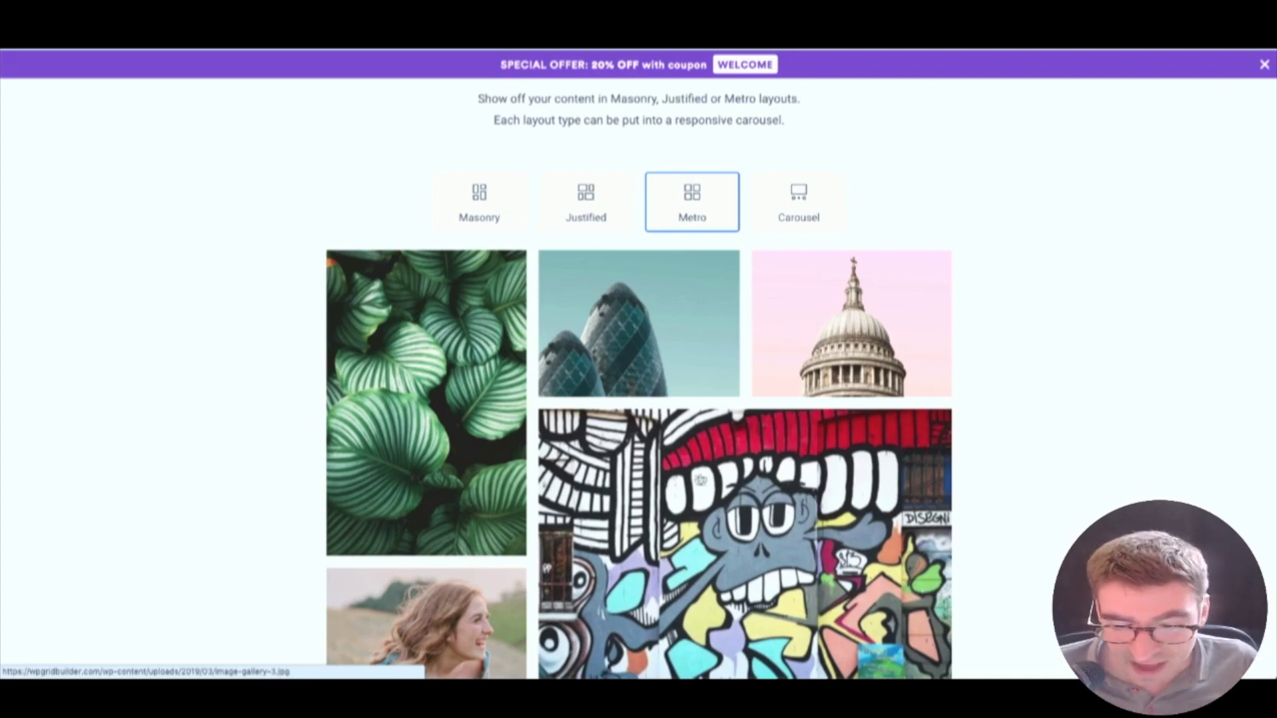
pyautogui.click(803, 224)
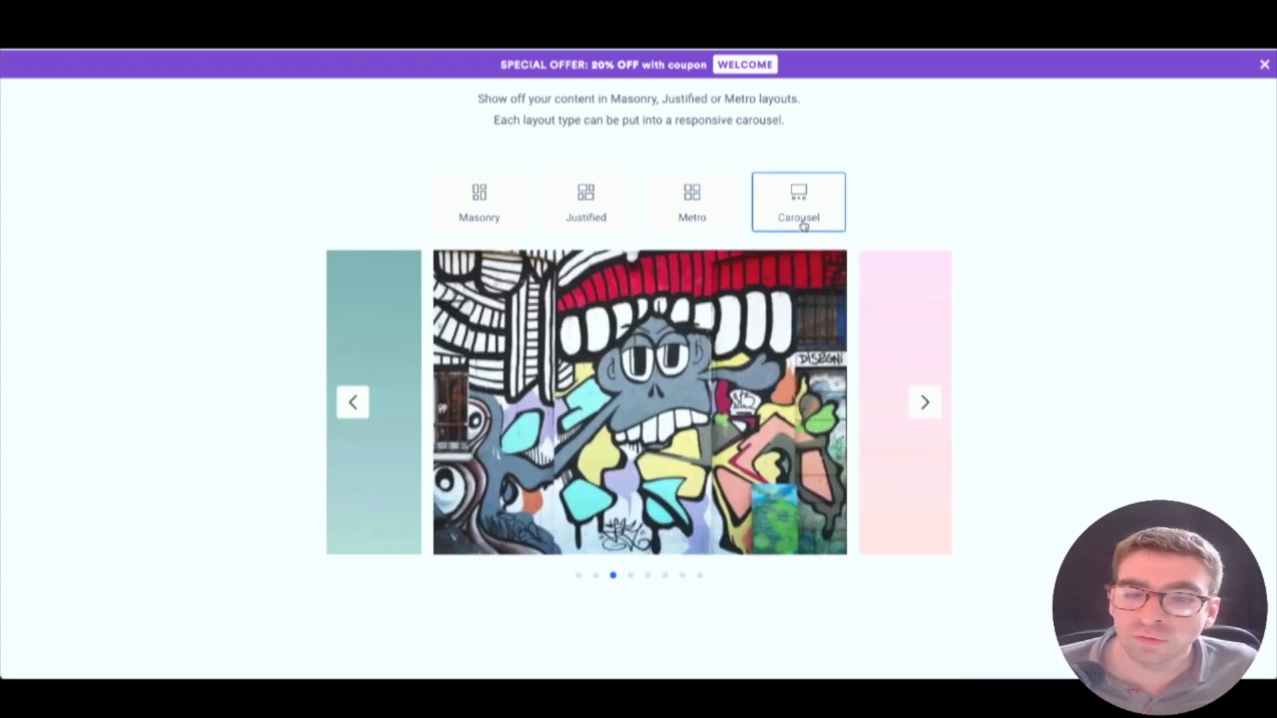
pyautogui.click(926, 404)
pyautogui.click(925, 404)
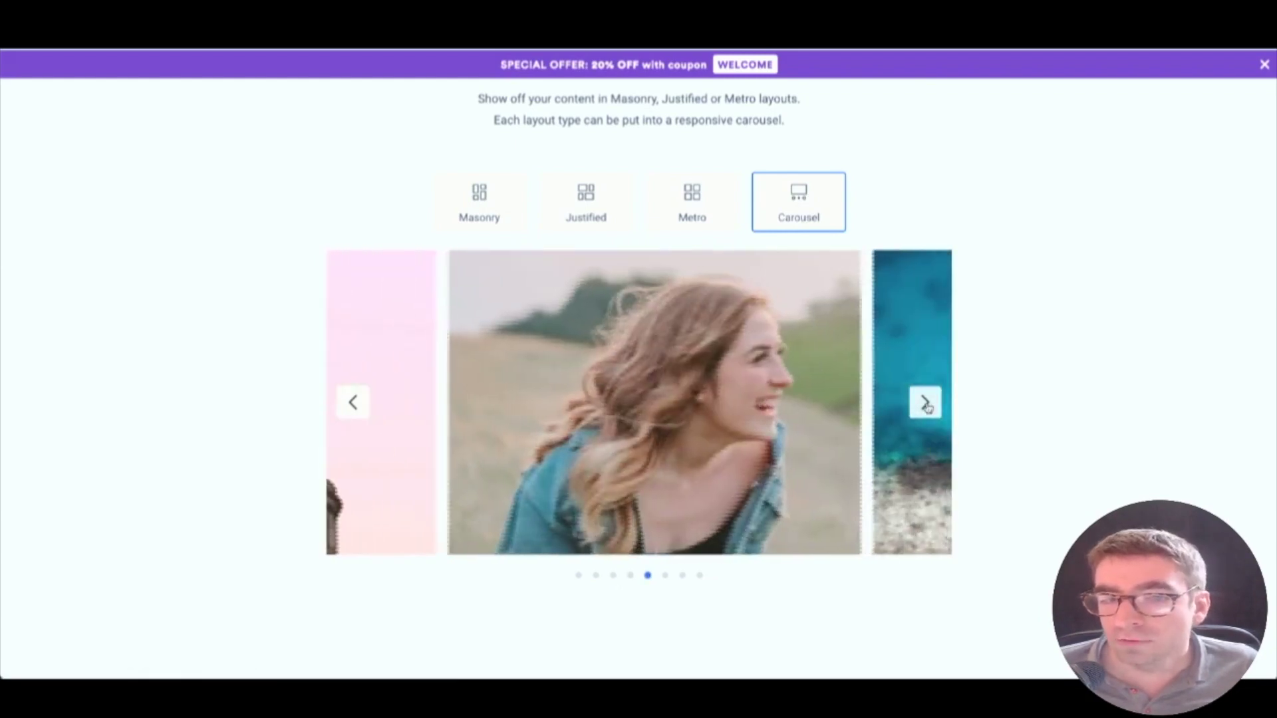
pyautogui.click(926, 403)
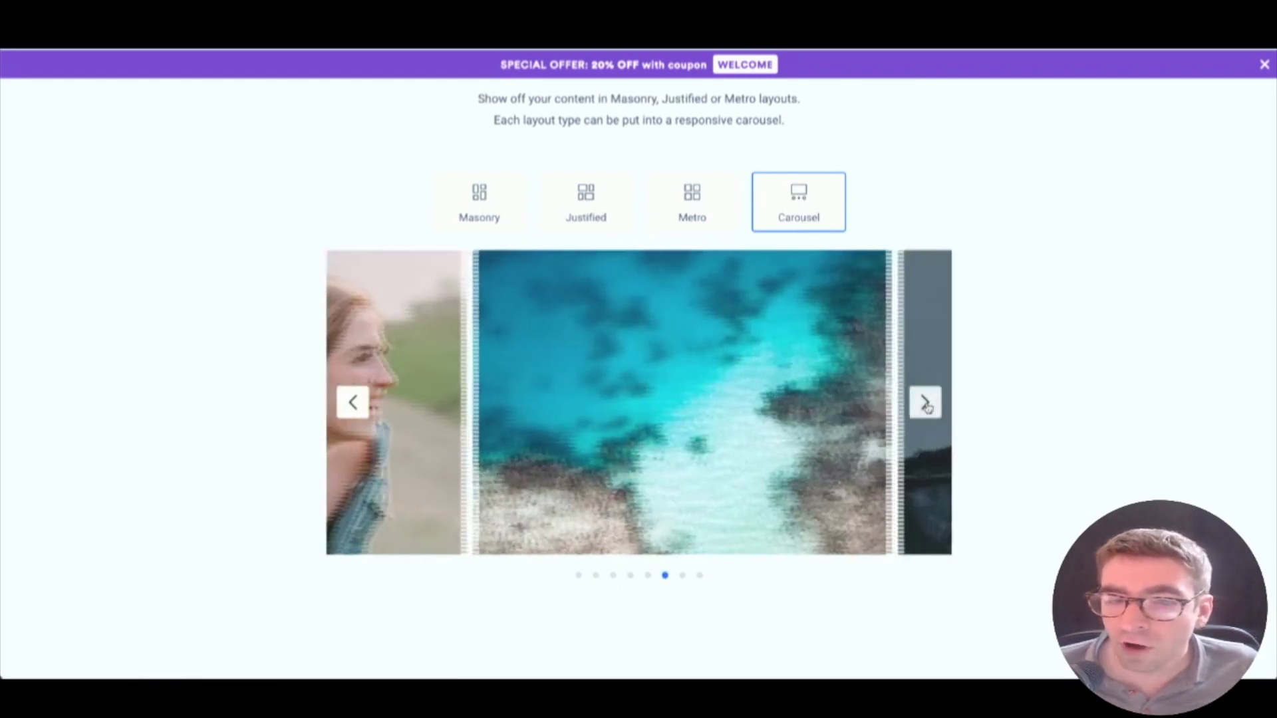
# Step: Open the Gridbuilder pricing page and review the Basic, Premium and Ultimate plans
pyautogui.scroll(15, 923, 404)
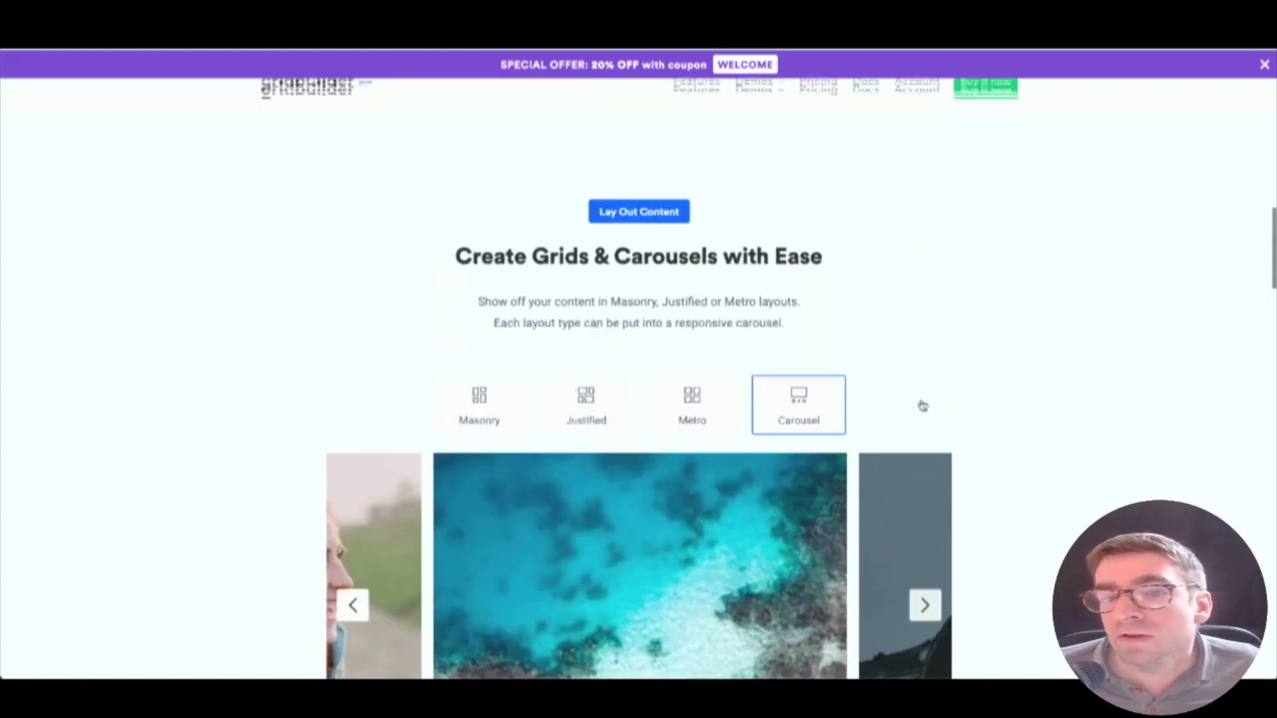
pyautogui.scroll(4, 923, 405)
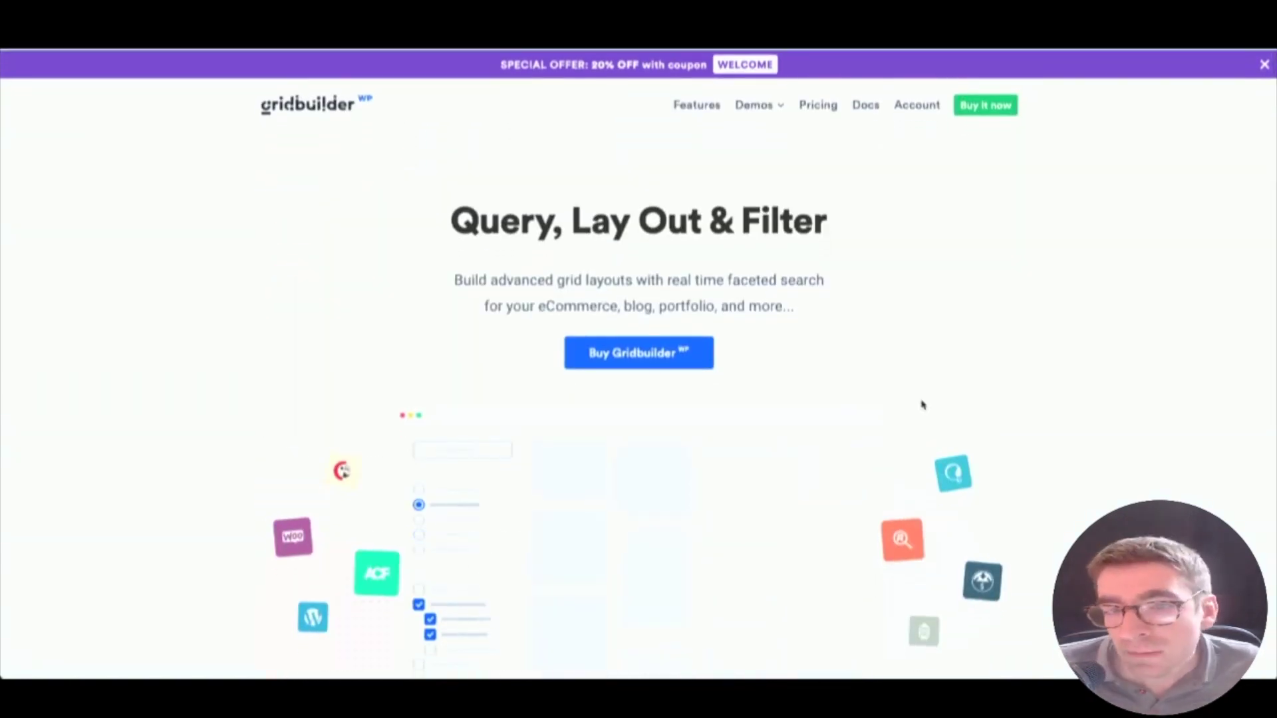
pyautogui.click(832, 110)
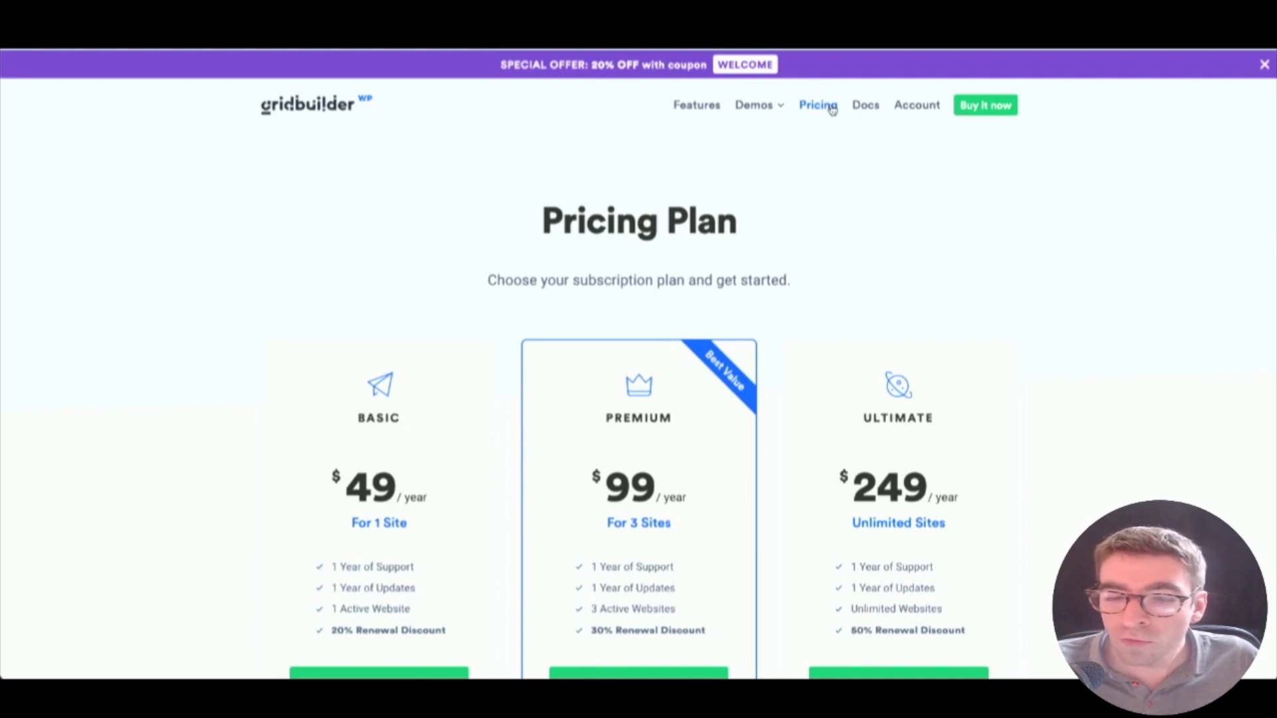
pyautogui.scroll(-2, 830, 106)
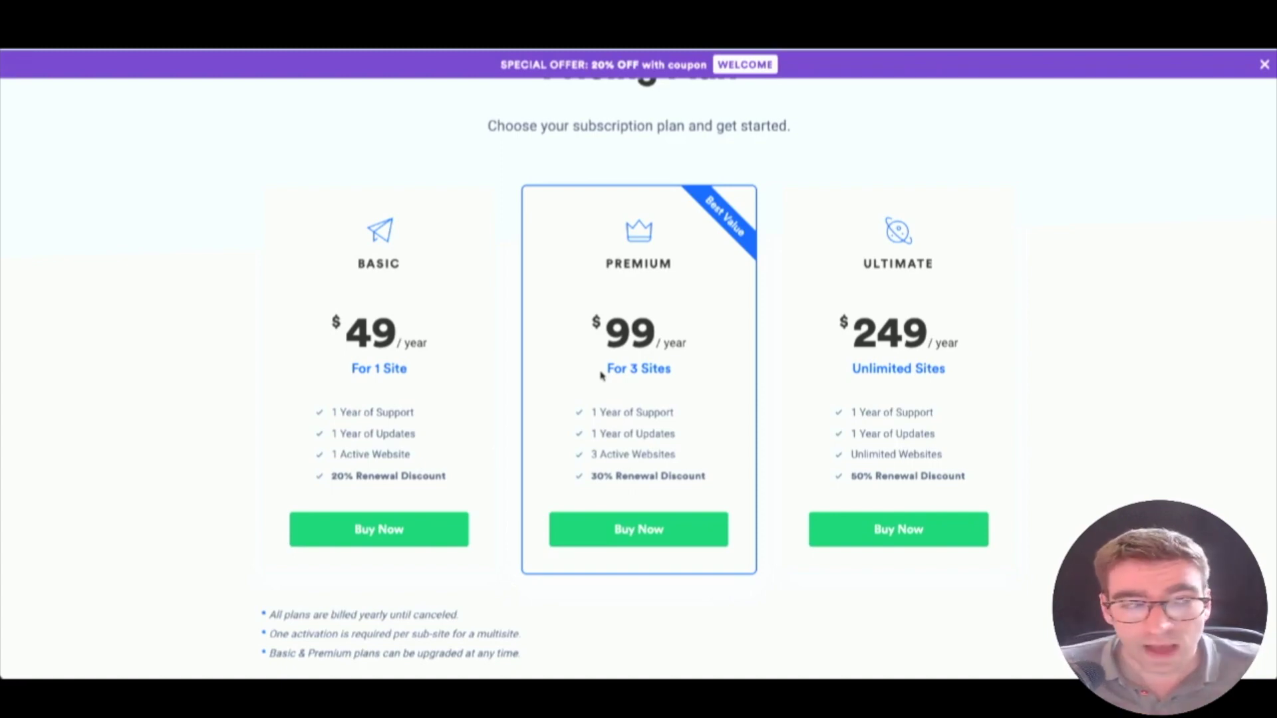
pyautogui.scroll(3, 602, 376)
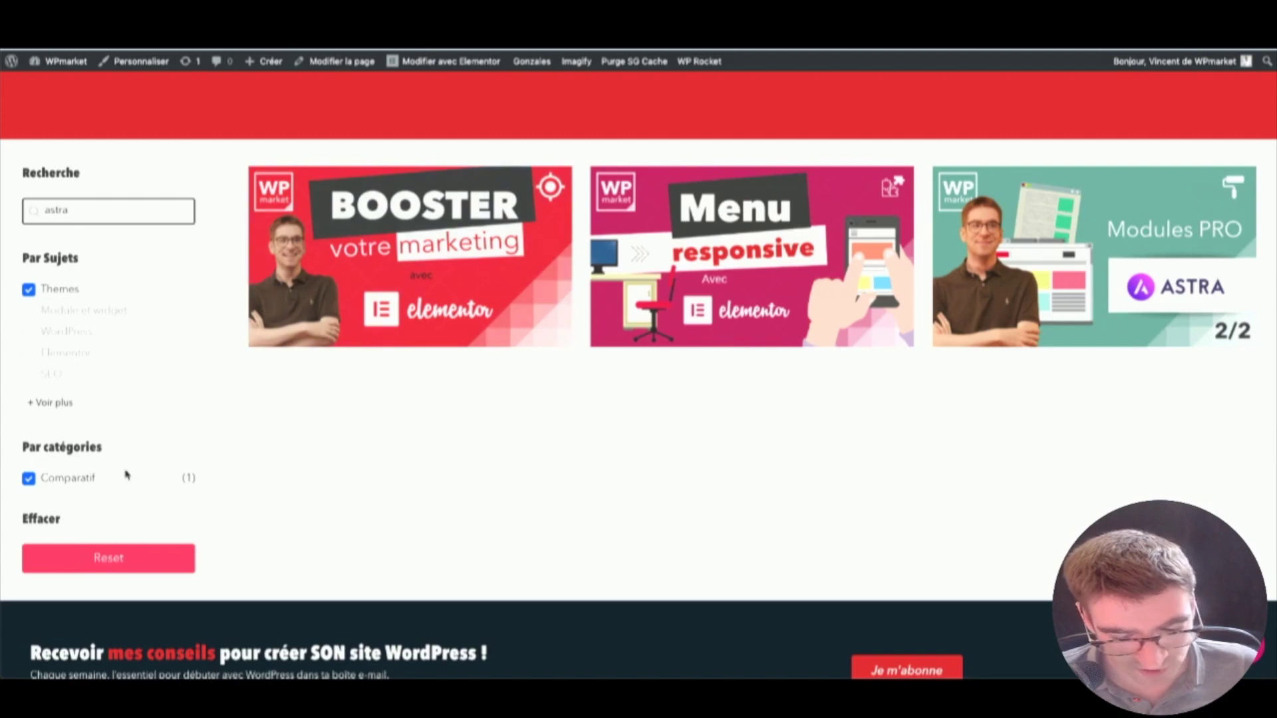
# Step: Reset the search and all active filters on the WPmarket article grid
pyautogui.click(87, 556)
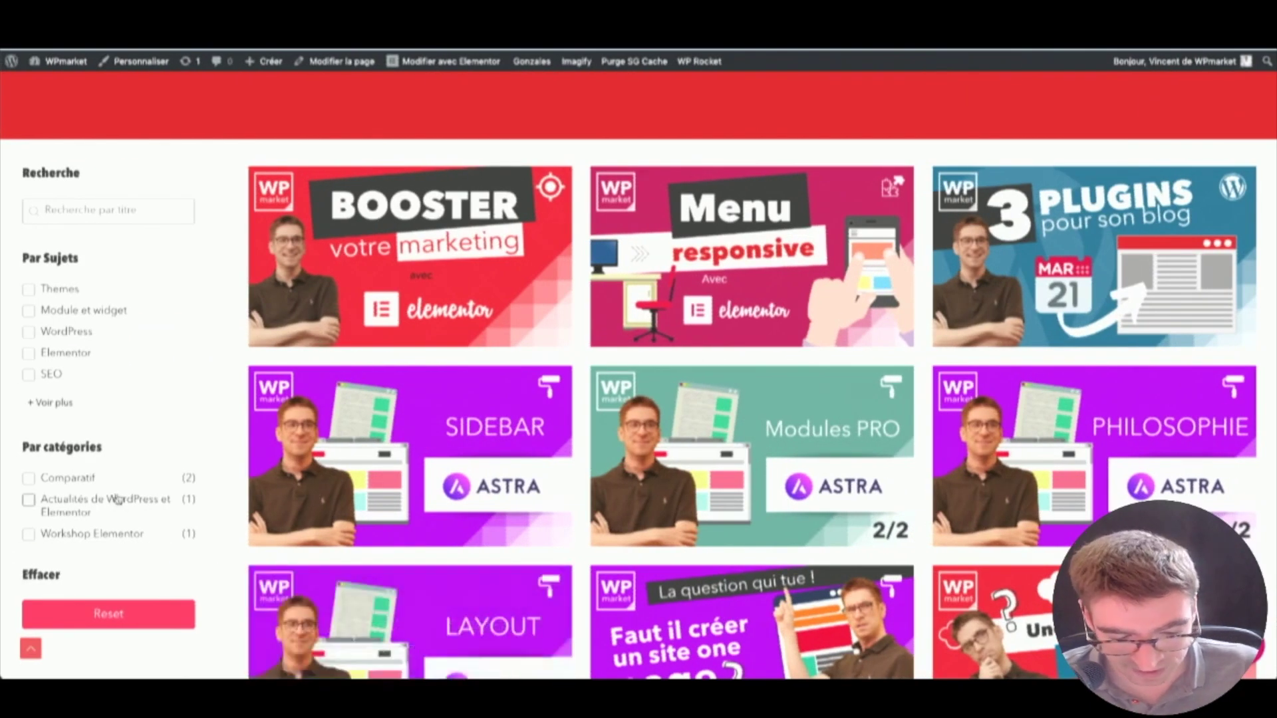
pyautogui.moveTo(304, 254)
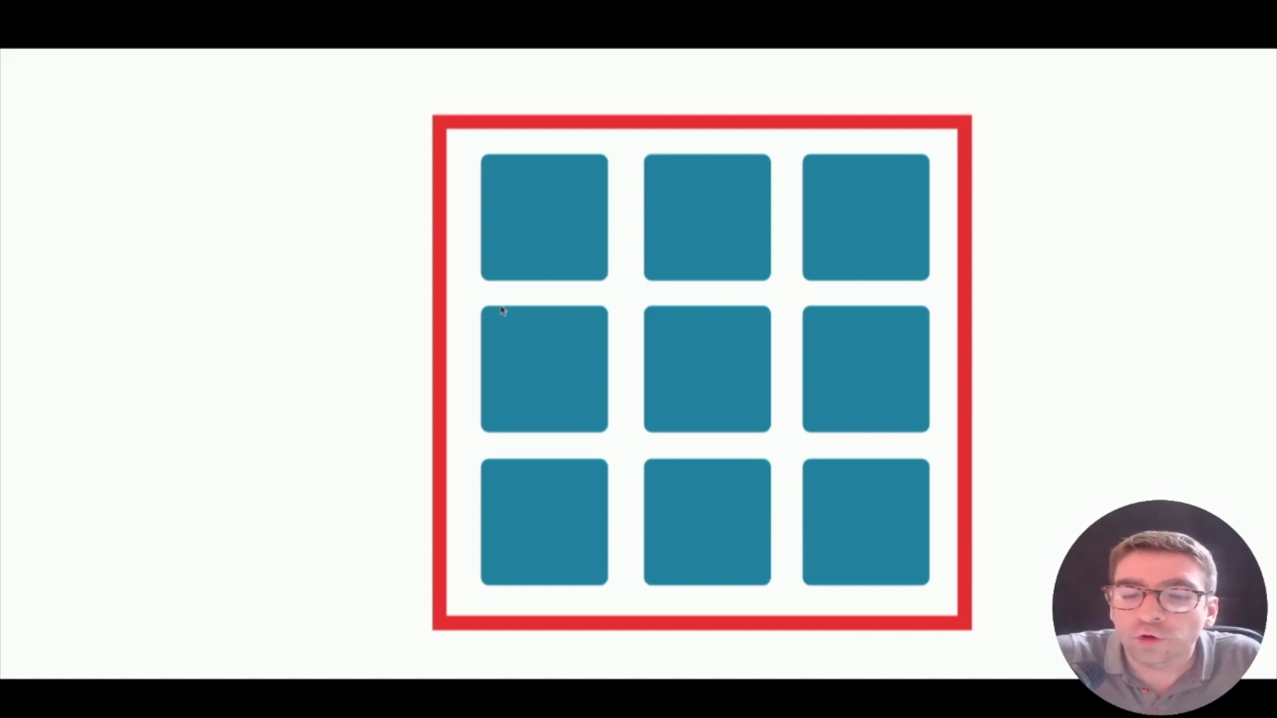
pyautogui.press('Right')
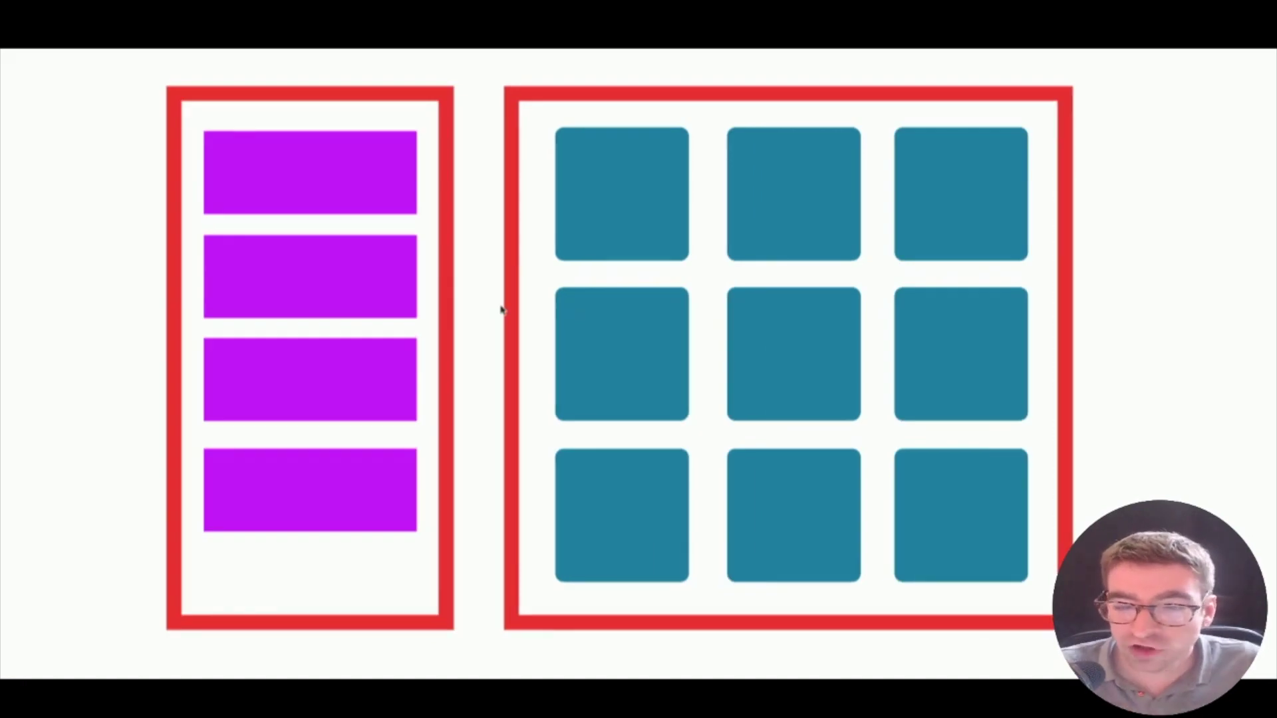
# Step: Switch back to the WPmarket article page, expand the Par Sujets filter and look through its full list of subjects
pyautogui.press('super+Tab')
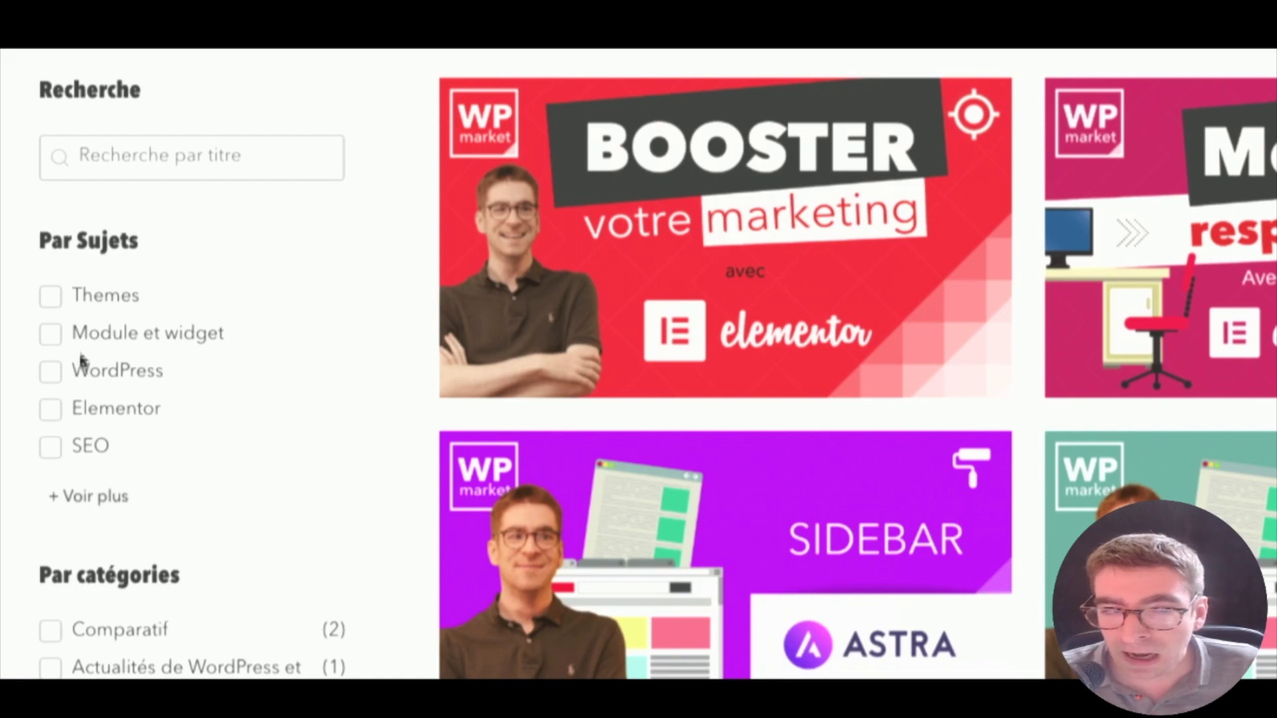
pyautogui.click(88, 498)
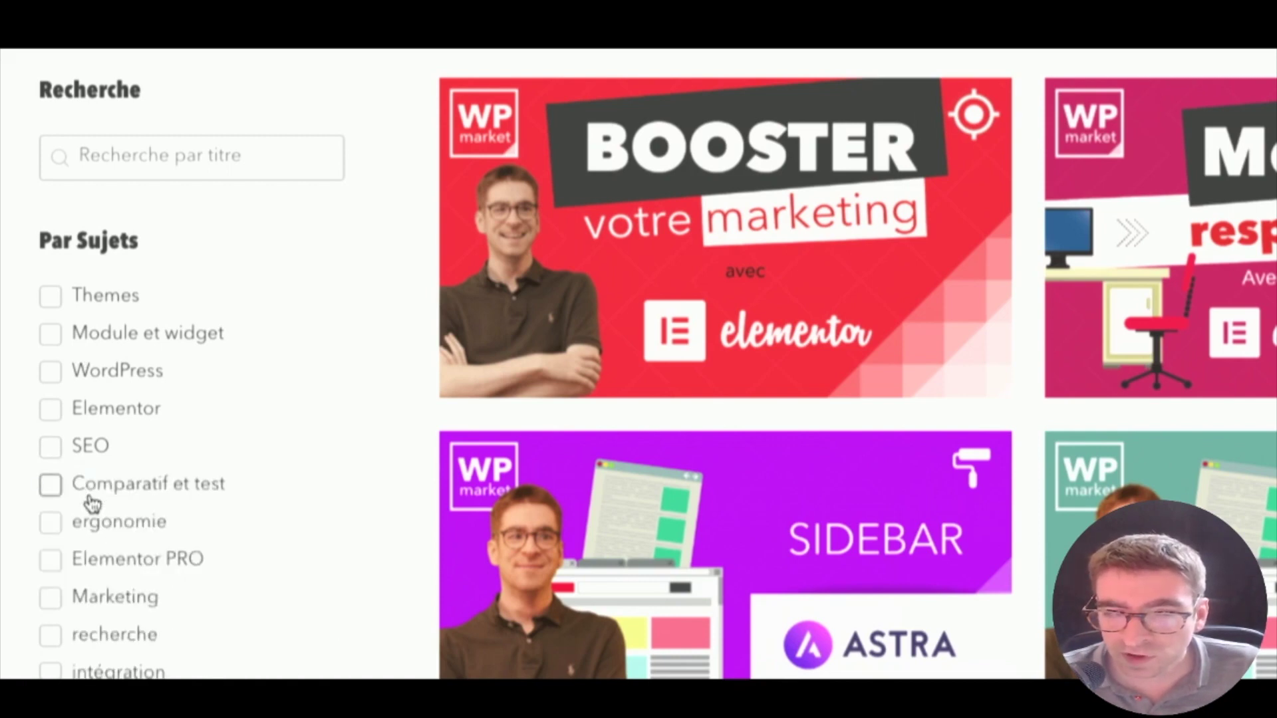
pyautogui.scroll(-10, 92, 504)
pyautogui.scroll(-2, 91, 504)
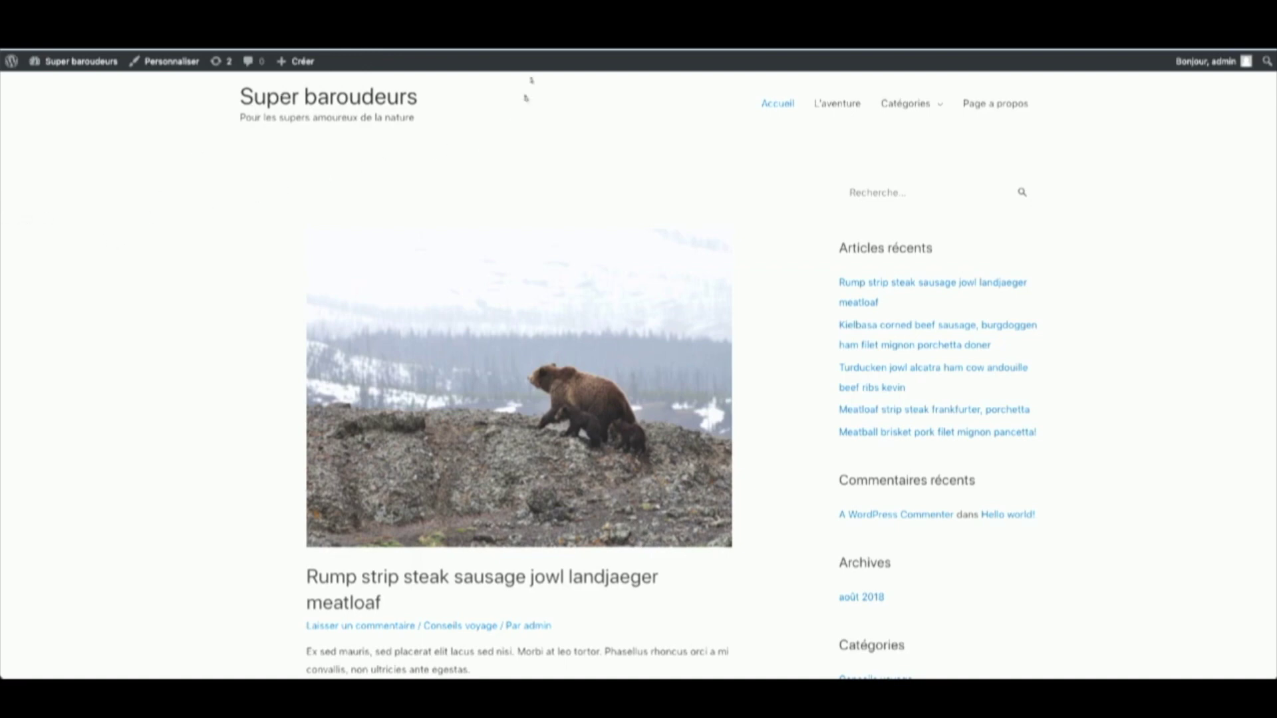
# Step: Go to the Super baroudeurs admin dashboard and open the Gridbuilder plugin
pyautogui.moveTo(80, 61)
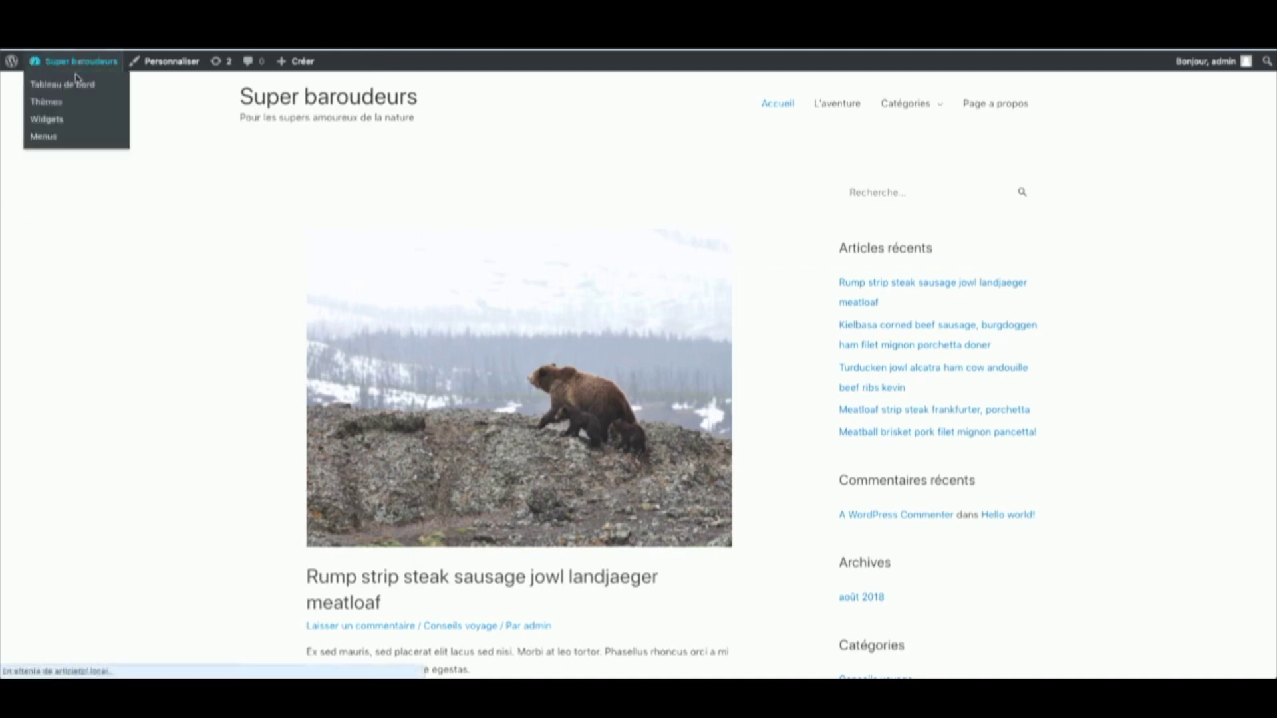
pyautogui.click(79, 83)
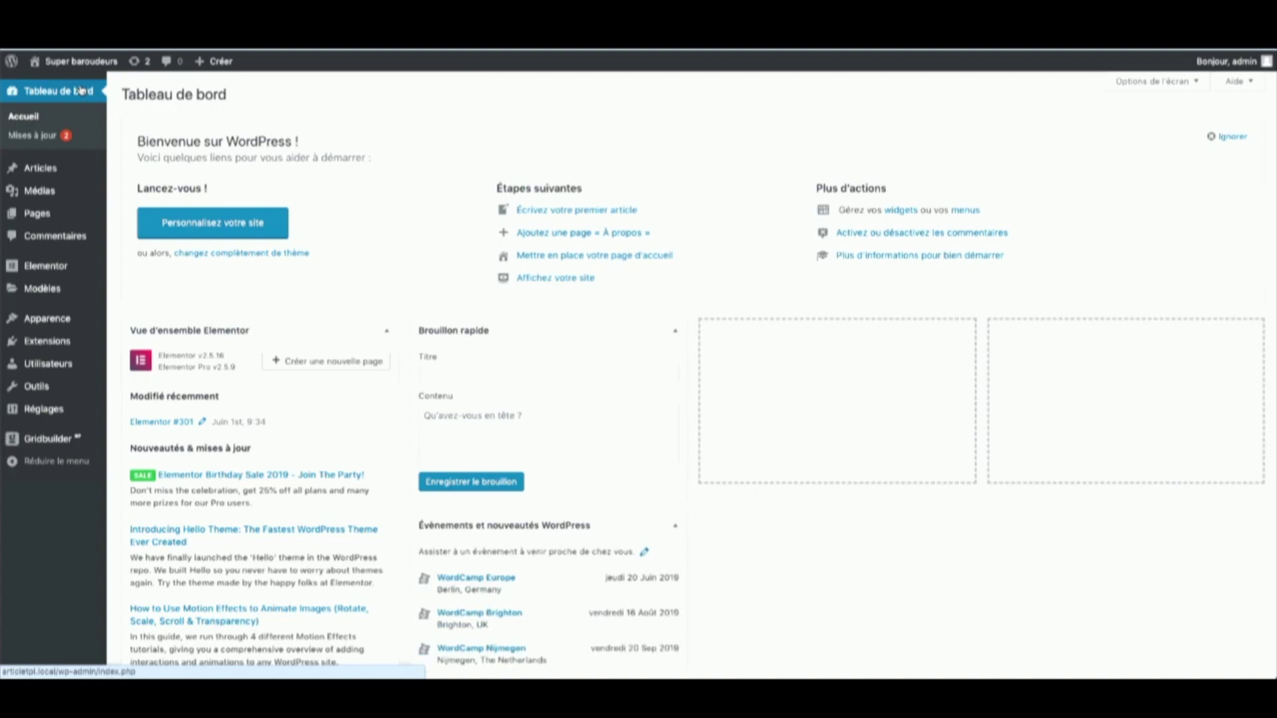
pyautogui.click(40, 439)
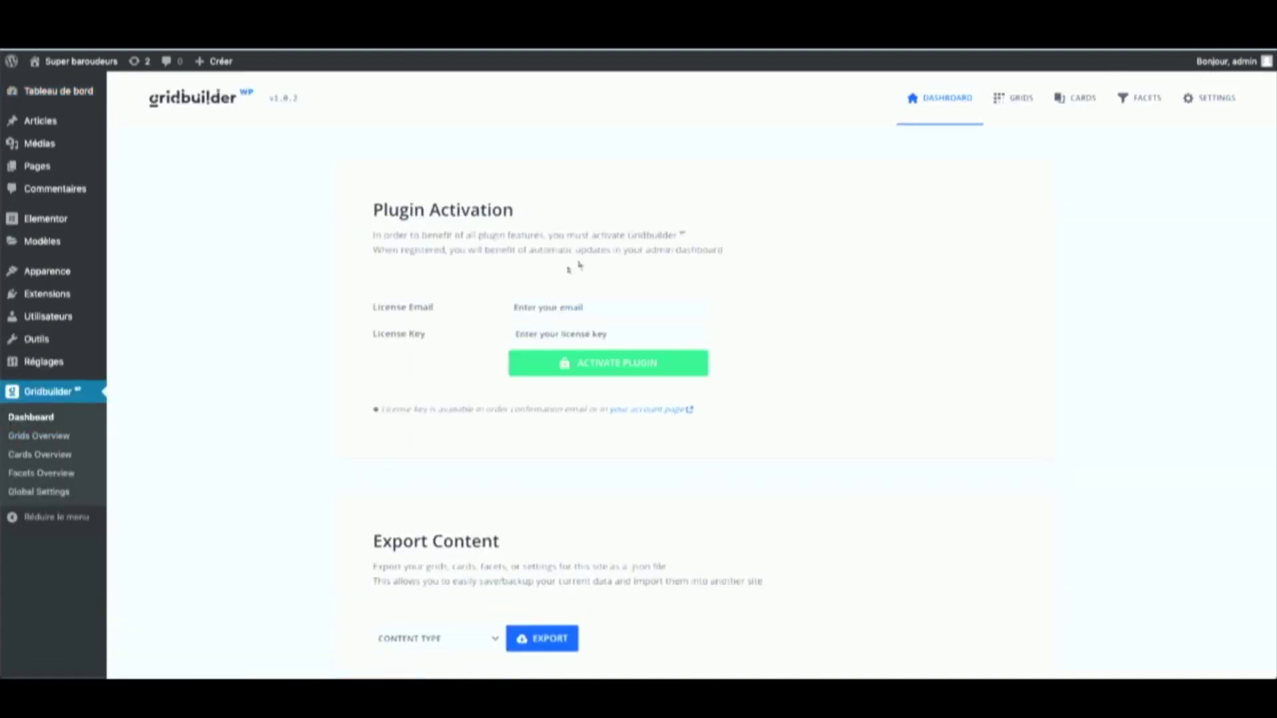
# Step: Import the Blog Demo grid from the demos in the grids overview
pyautogui.click(1020, 100)
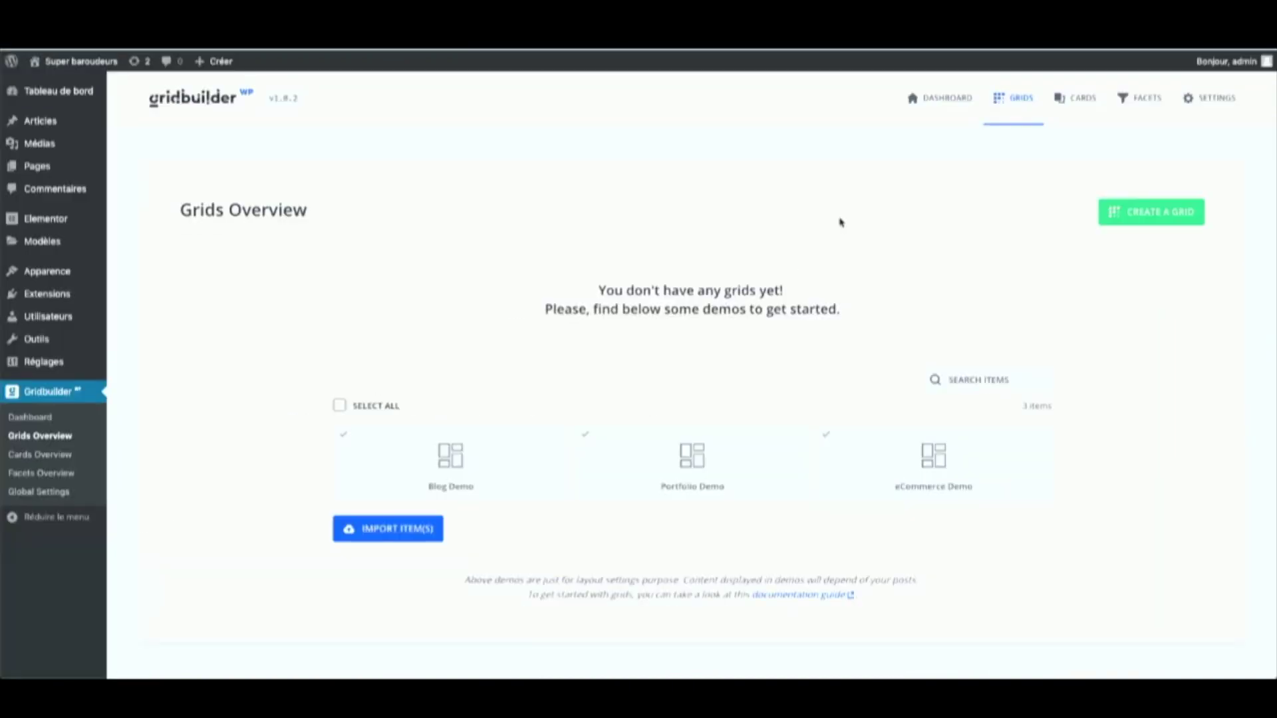
pyautogui.click(489, 468)
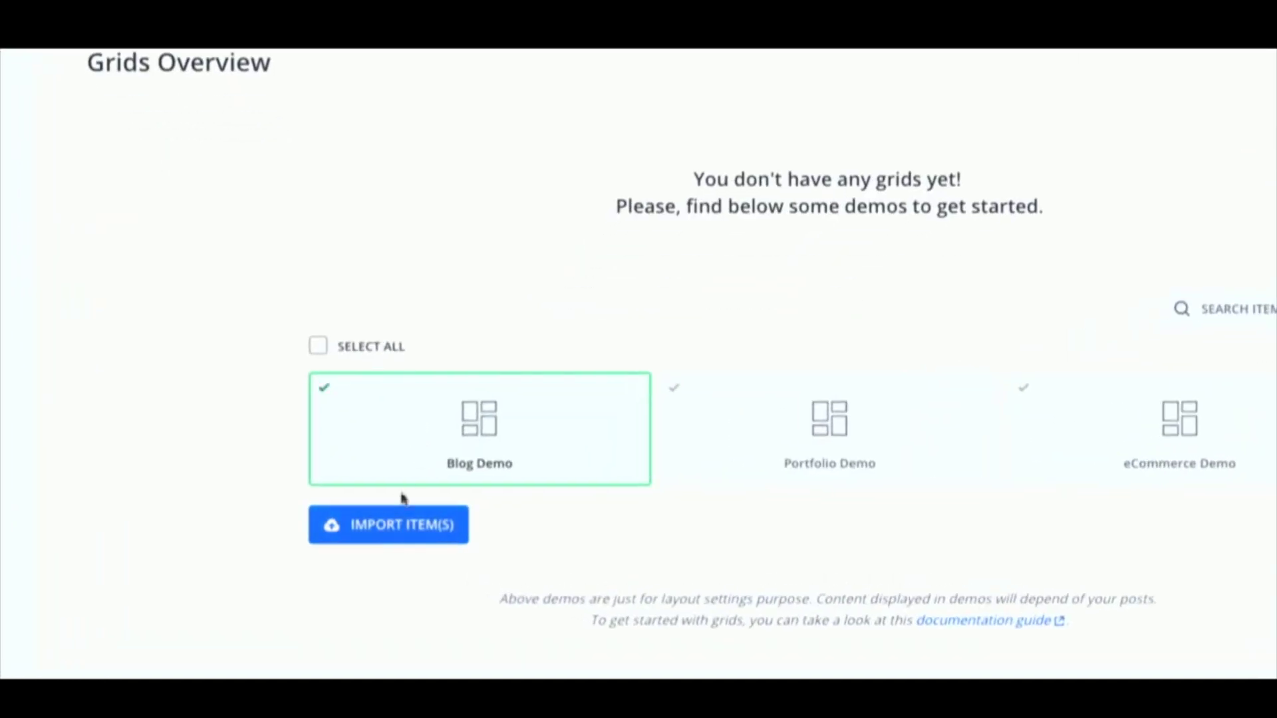
pyautogui.click(379, 532)
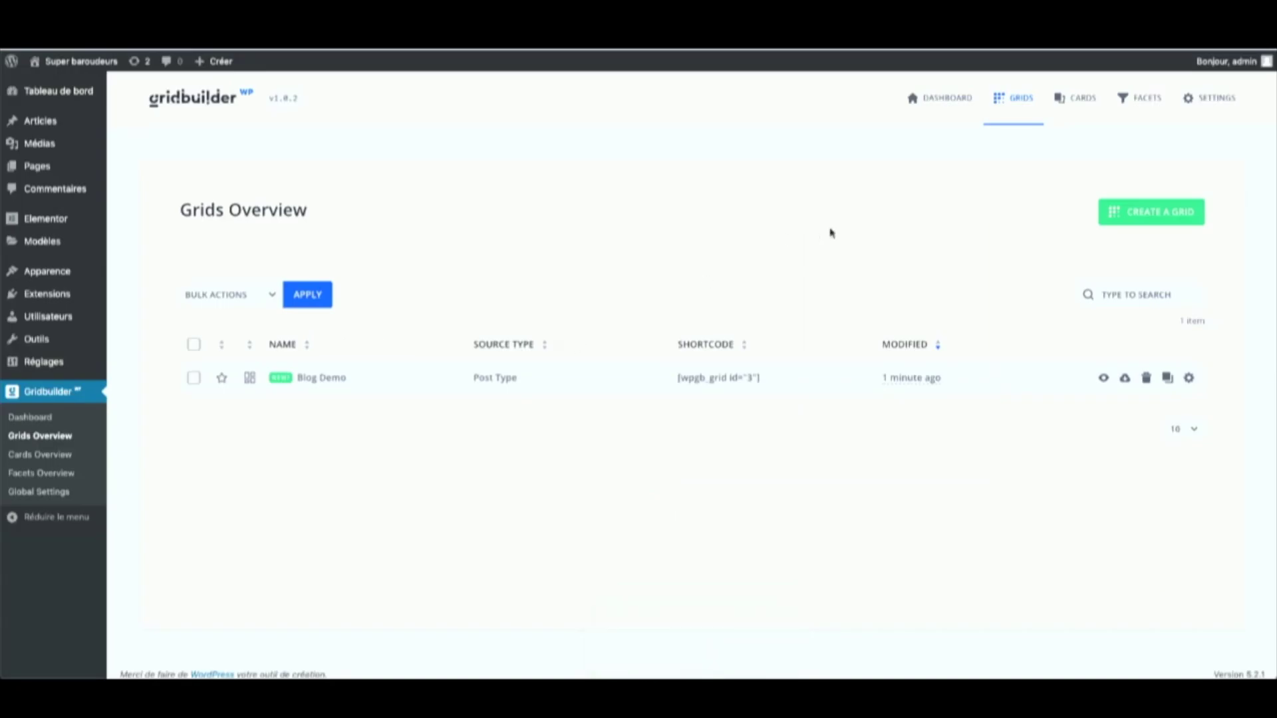
# Step: Import the Selection demo facet from the facets overview
pyautogui.click(1140, 111)
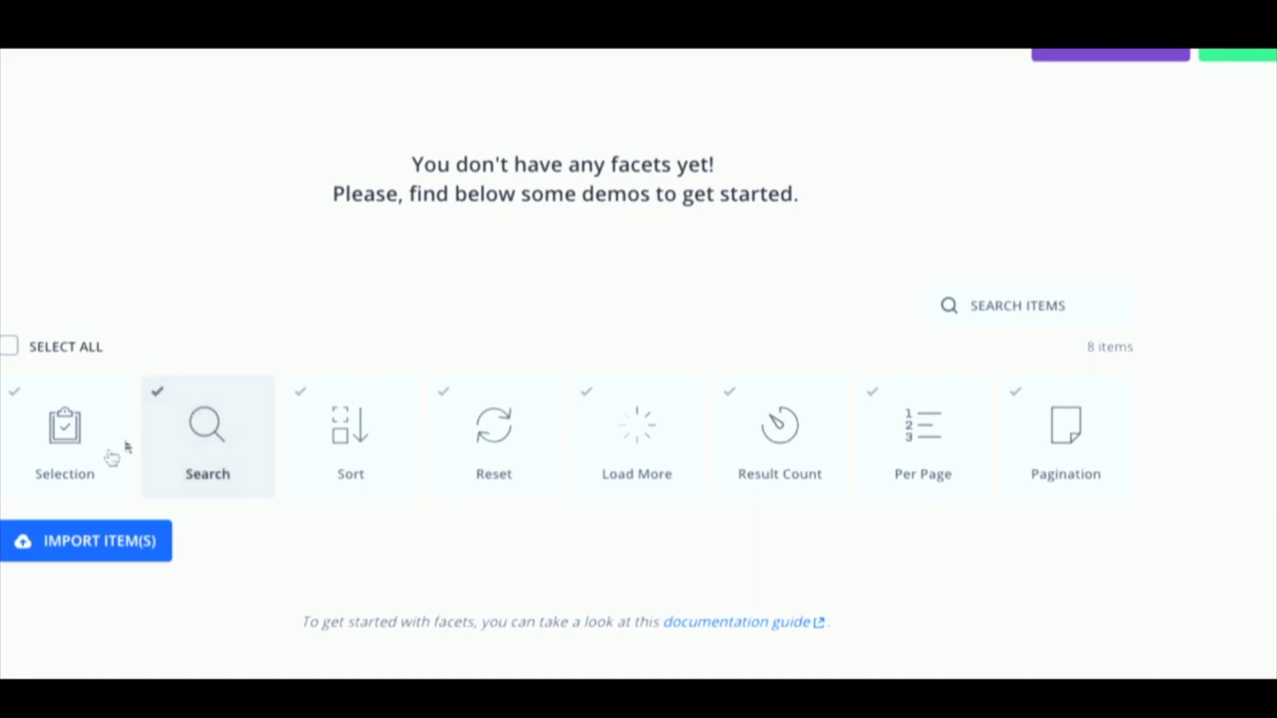
pyautogui.click(77, 471)
pyautogui.click(94, 541)
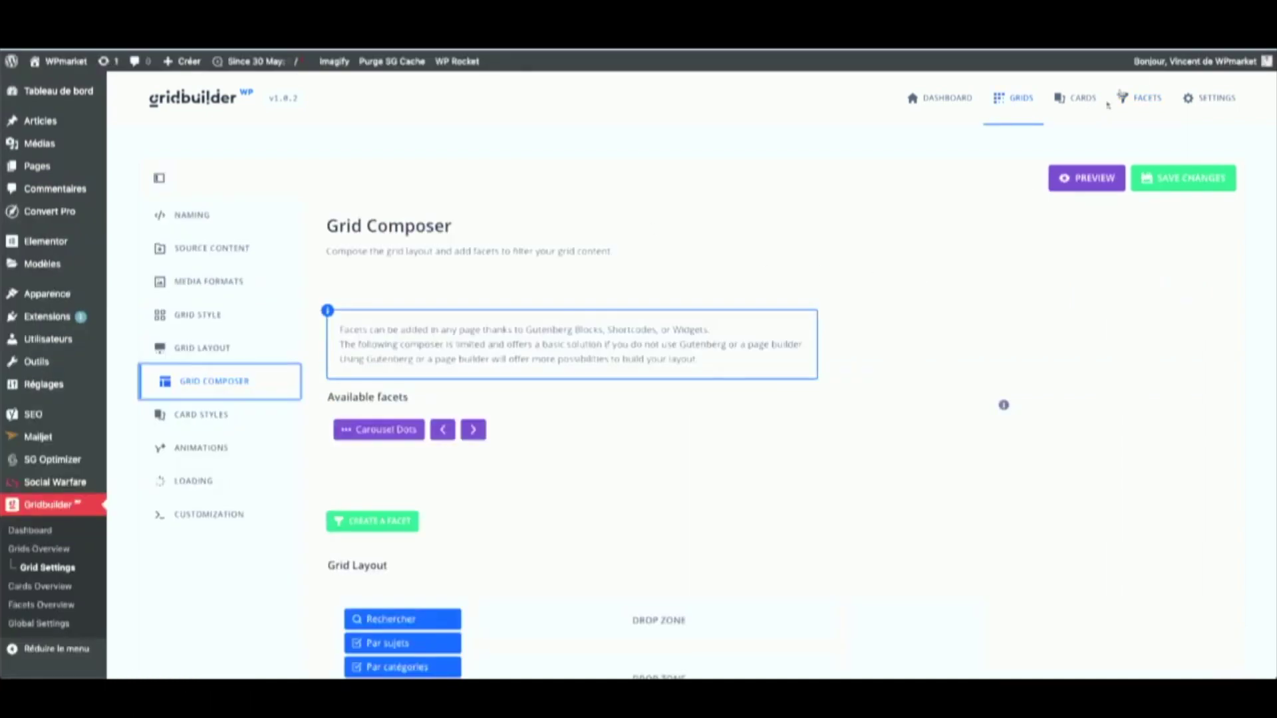
# Step: Open the imported Selection facet's settings and set both its name and title to "Par catégorie"
pyautogui.click(1137, 103)
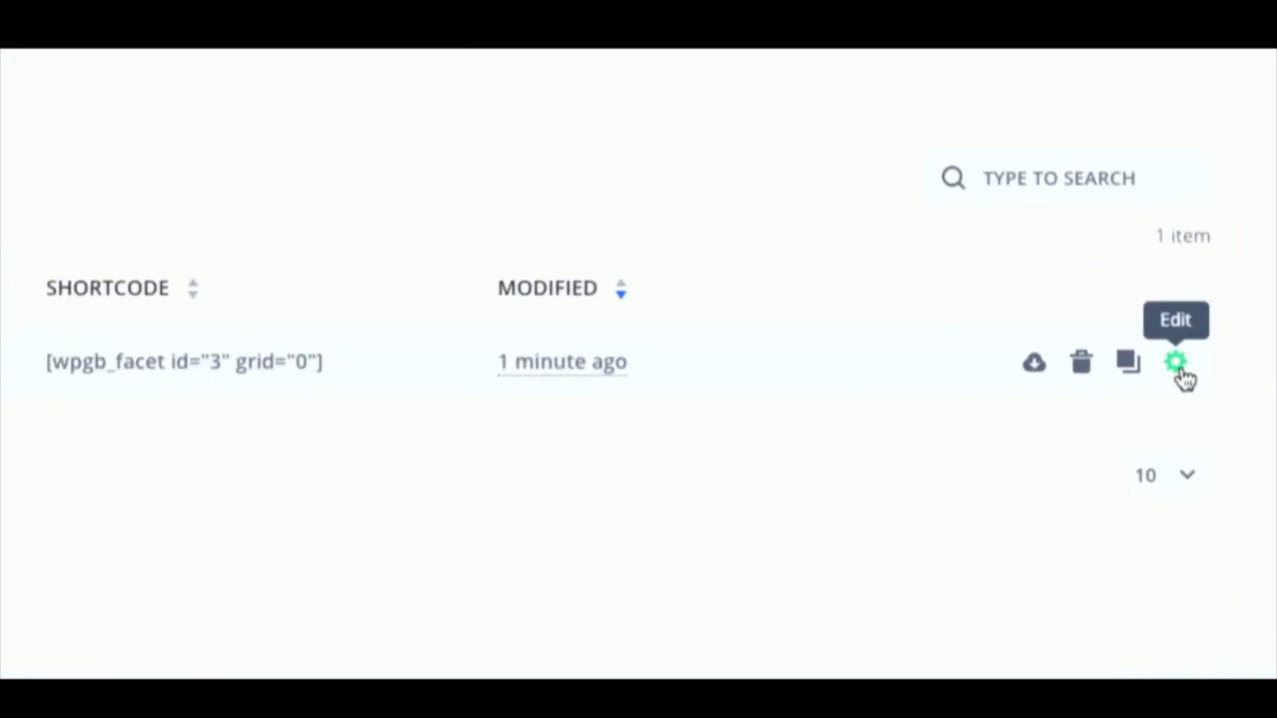
pyautogui.click(1177, 366)
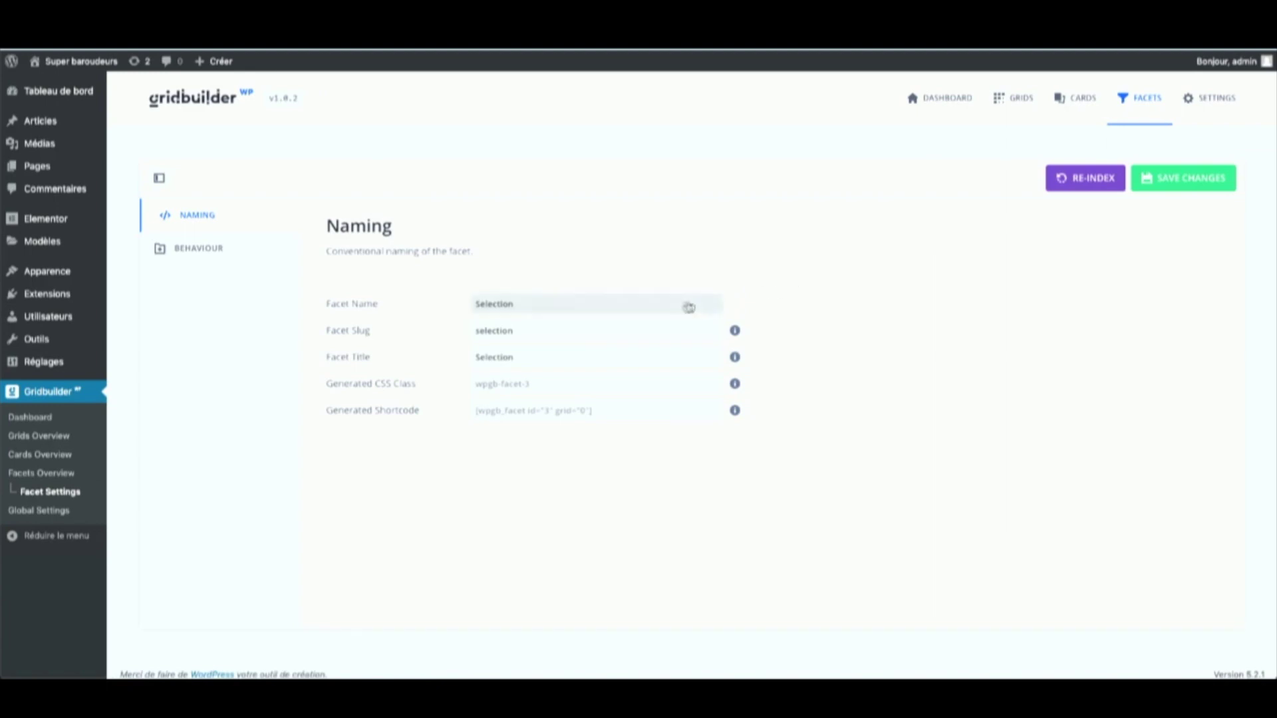
pyautogui.doubleClick(541, 303)
pyautogui.write('Par catégorie')
pyautogui.hotkey('ctrl', 'a')
pyautogui.hotkey('ctrl', 'c')
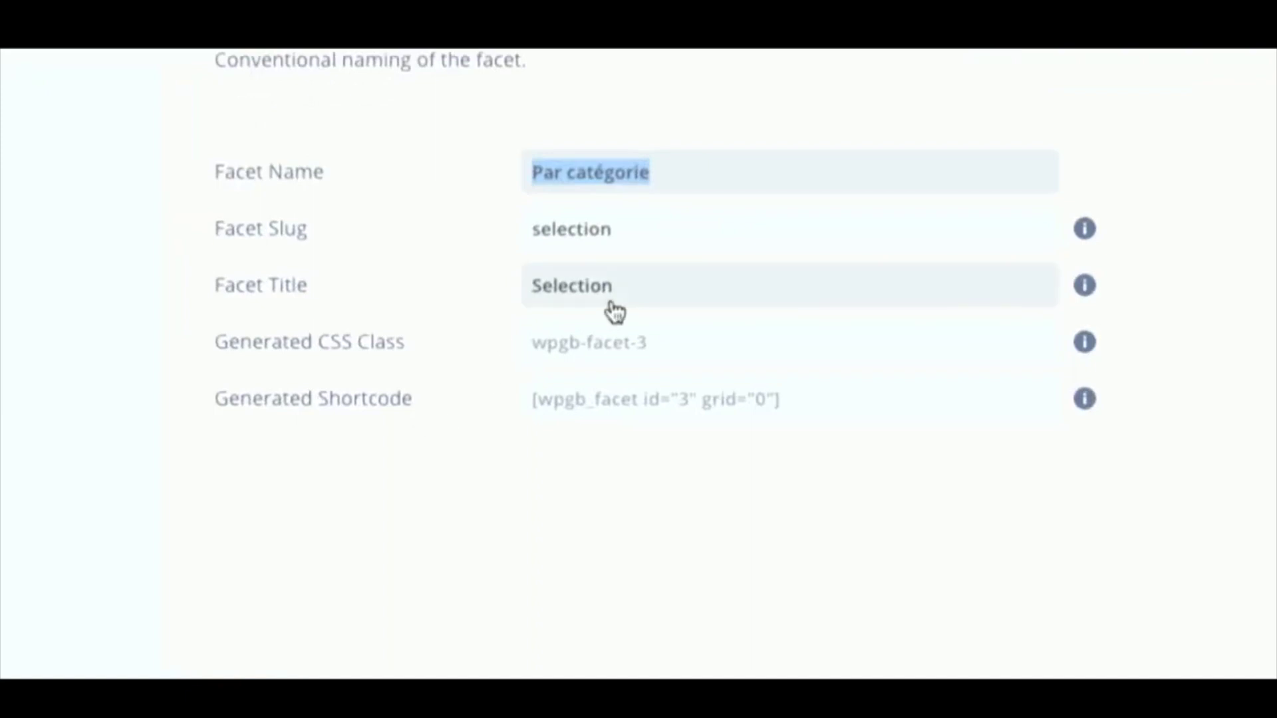
pyautogui.click(610, 293)
pyautogui.hotkey('ctrl', 'a')
pyautogui.hotkey('ctrl', 'v')
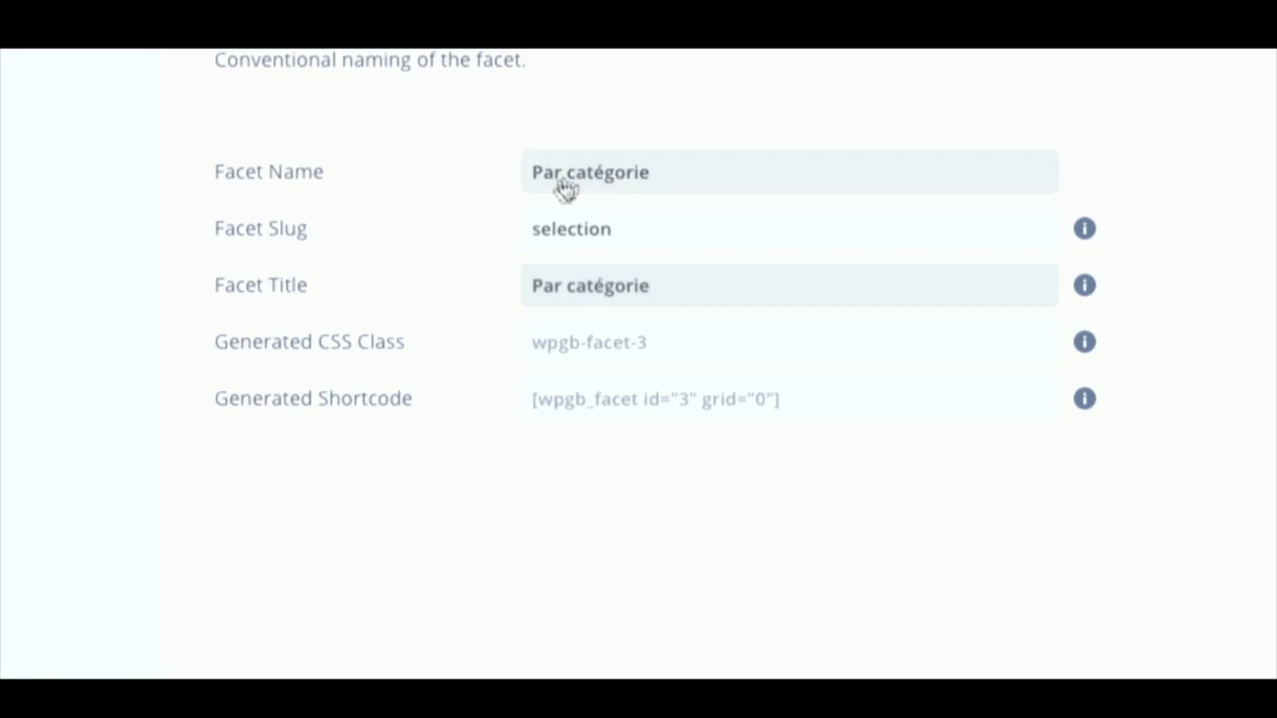
# Step: Set the facet's slug to "cat"
pyautogui.click(611, 231)
pyautogui.hotkey('ctrl', 'a')
pyautogui.write('cat')
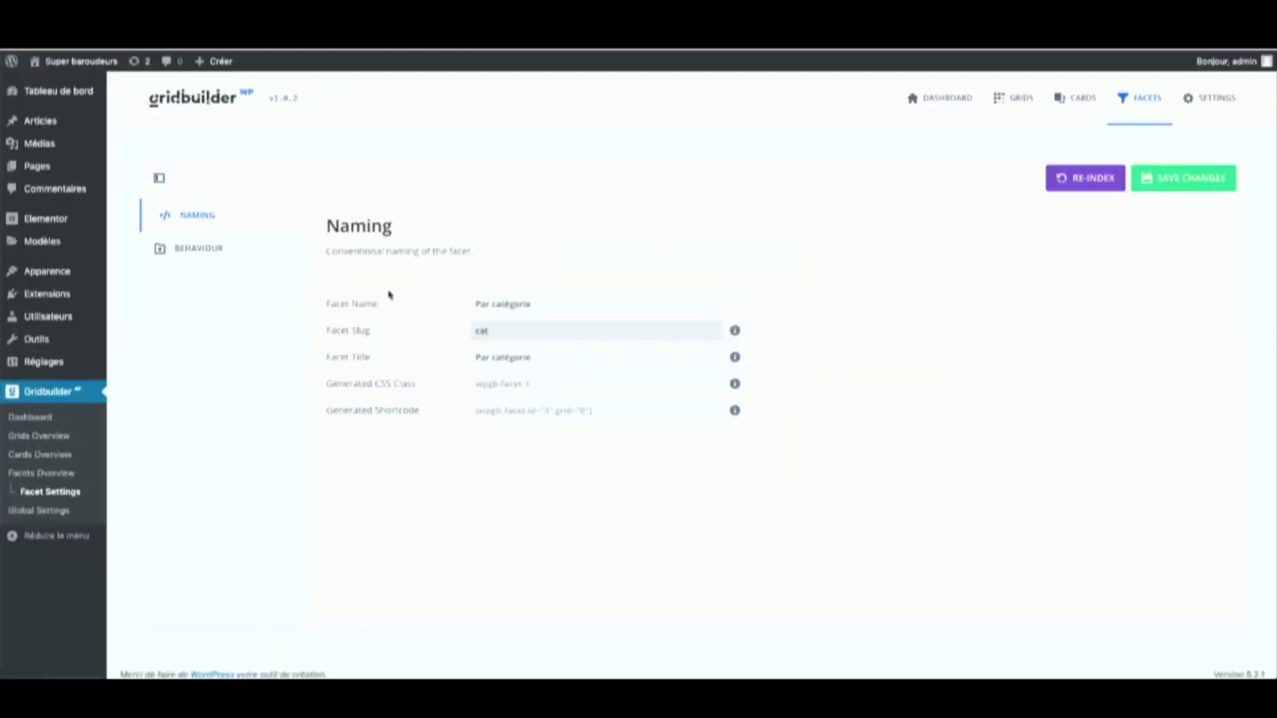
# Step: Make the Par catégorie facet a Checkbox filter sourced from the Catégories taxonomy and save the changes
pyautogui.click(209, 250)
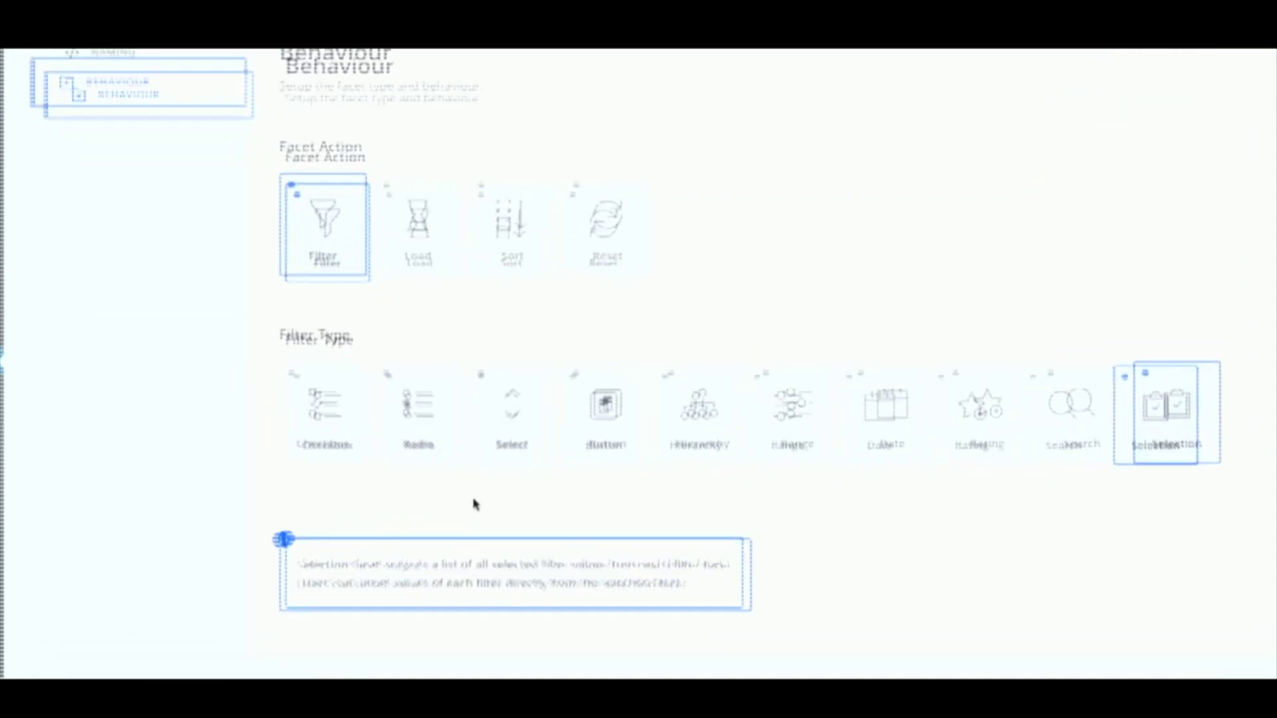
pyautogui.click(294, 403)
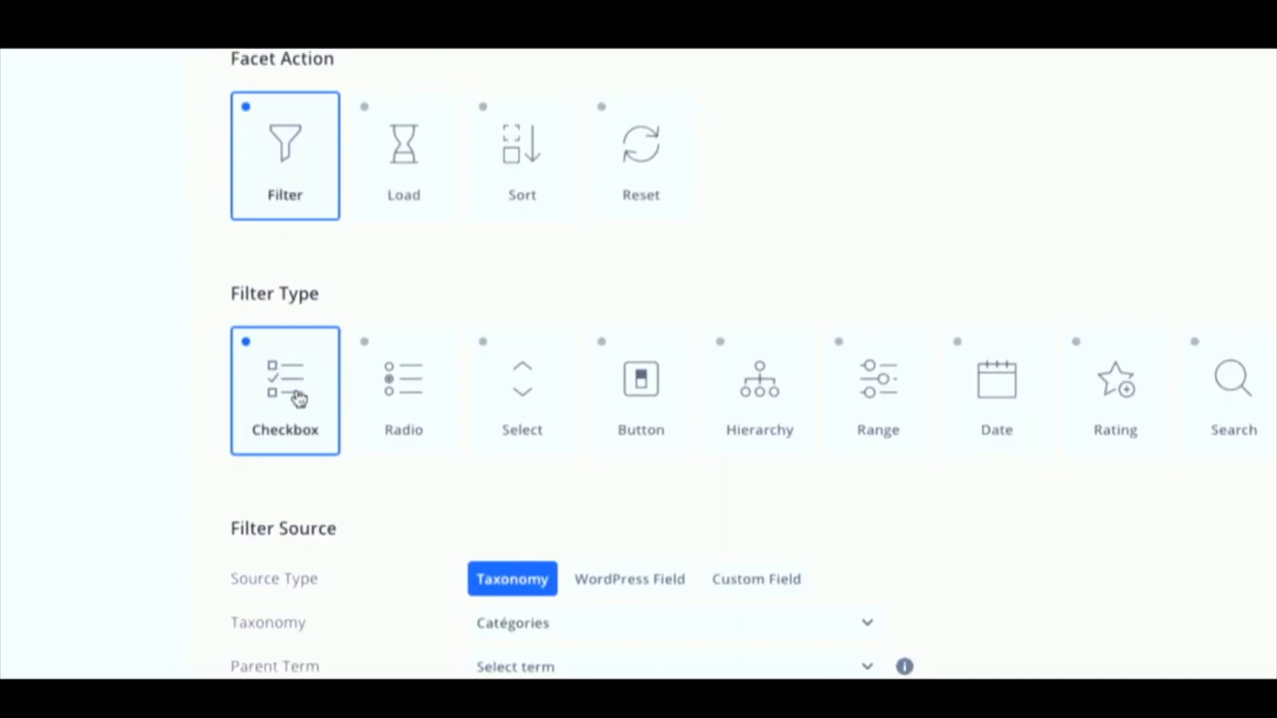
pyautogui.scroll(-5, 640, 349)
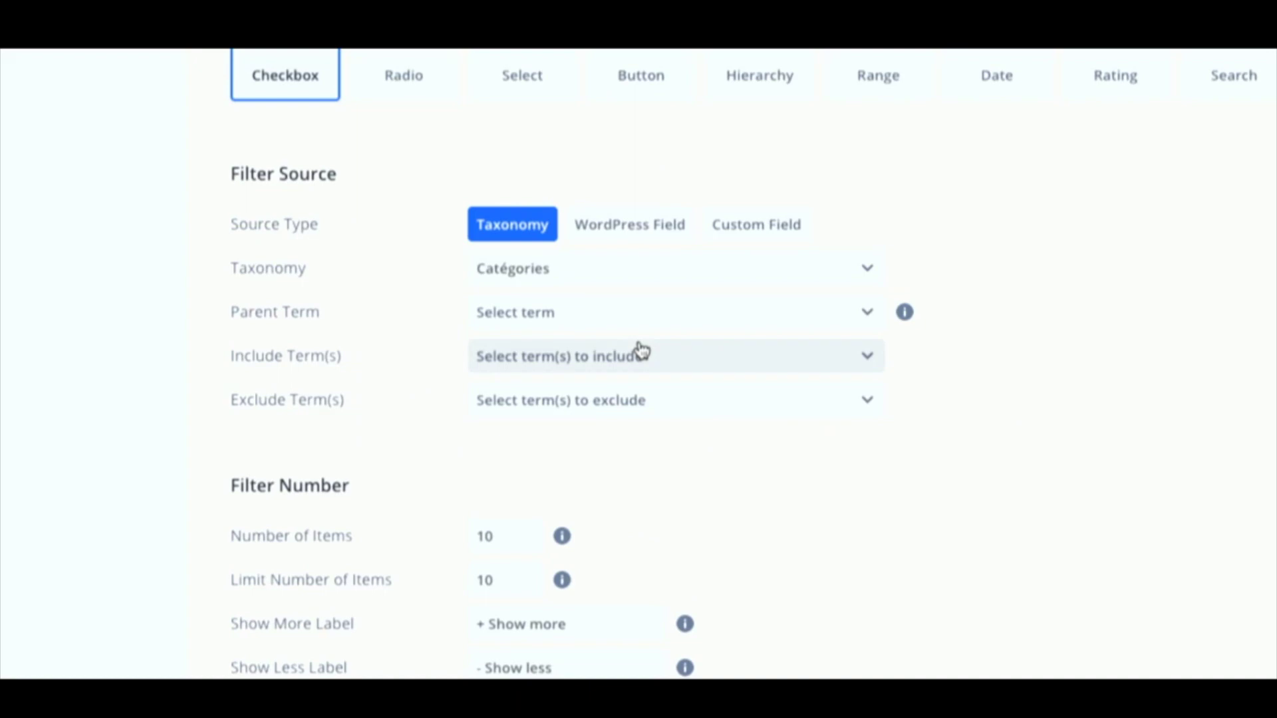
pyautogui.click(640, 278)
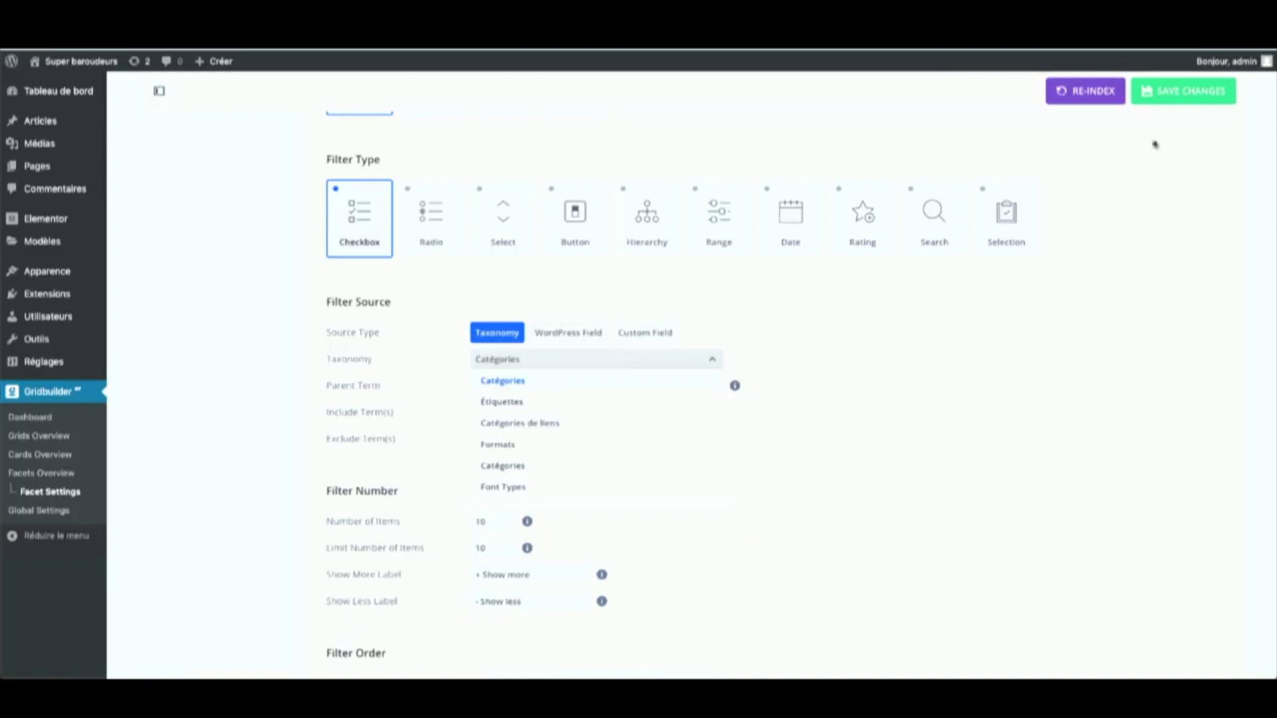
pyautogui.click(1188, 103)
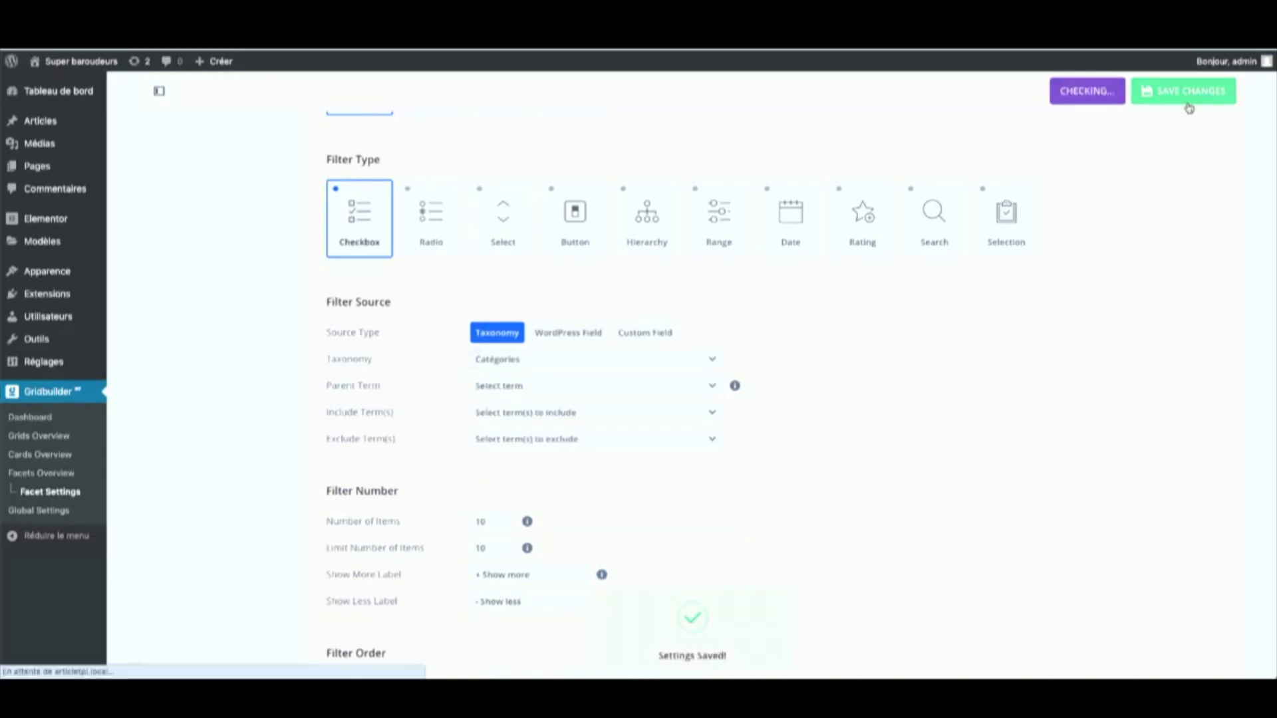
# Step: Open the settings of the Blog Demo grid from the grids overview
pyautogui.scroll(5, 952, 346)
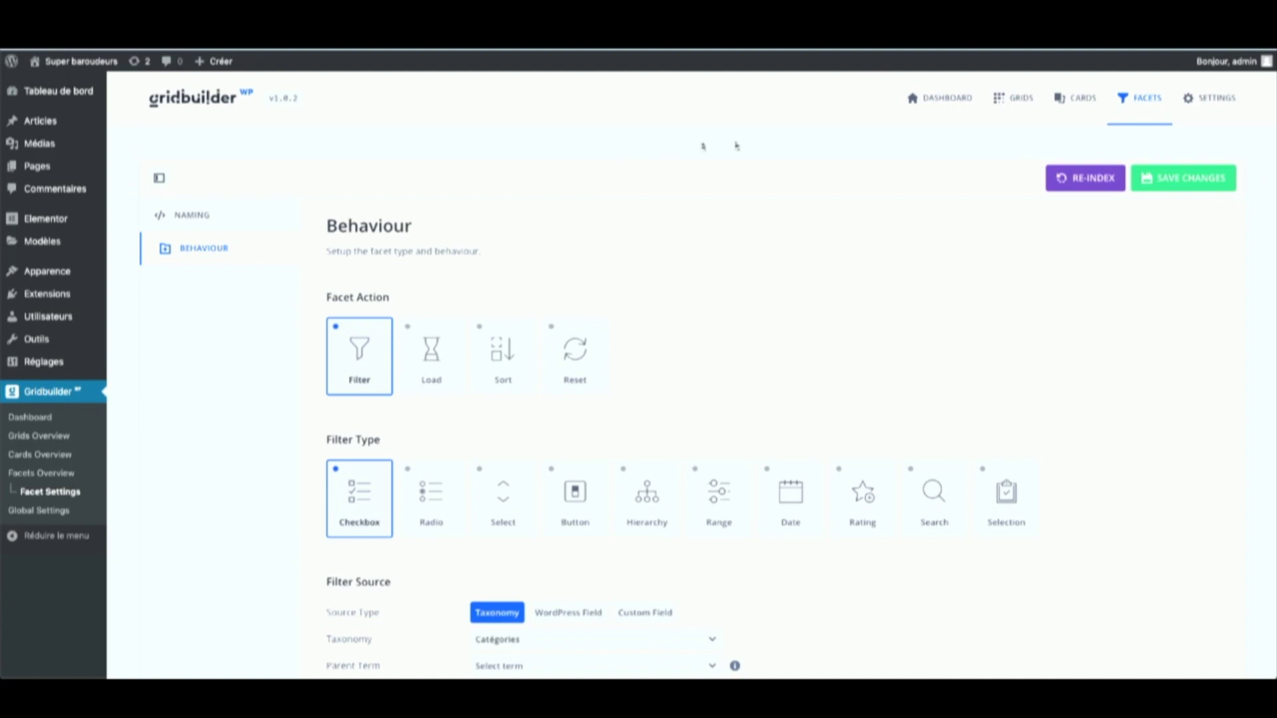
pyautogui.click(1015, 104)
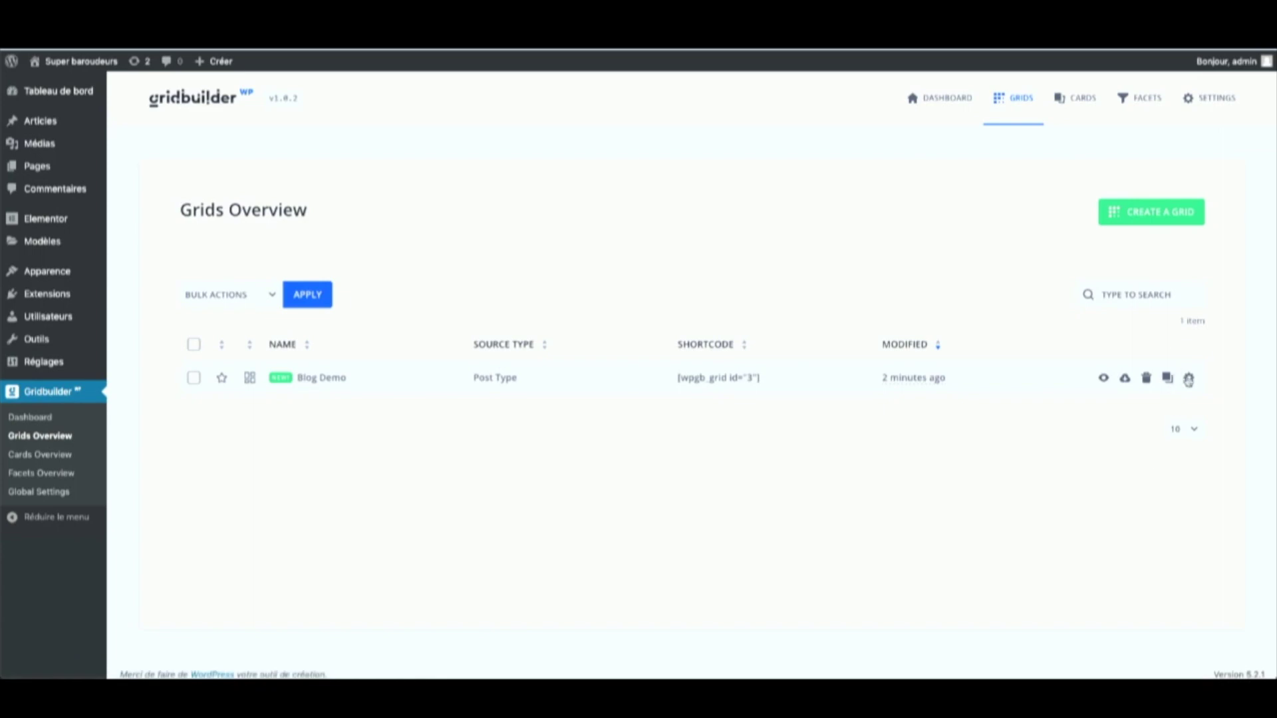
pyautogui.click(1189, 380)
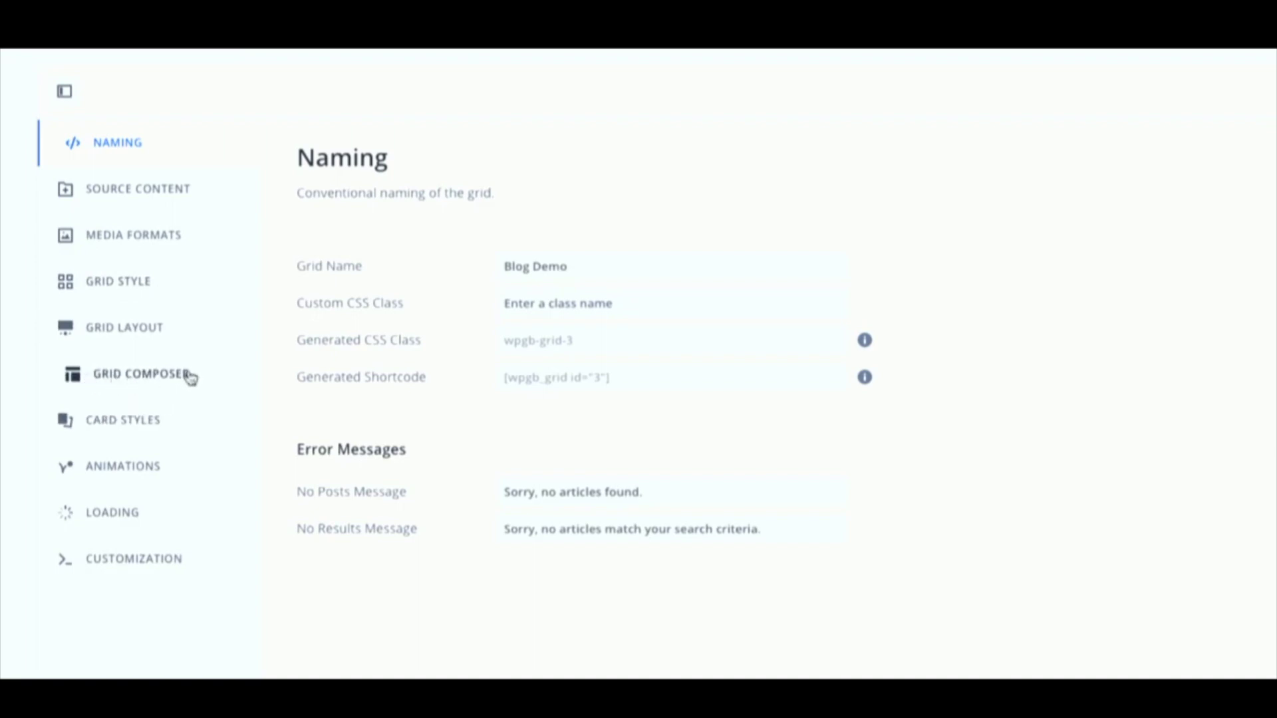
# Step: Place the Par catégorie facet in the sidebar drop zone to the left of the grid in the Grid Composer
pyautogui.click(157, 378)
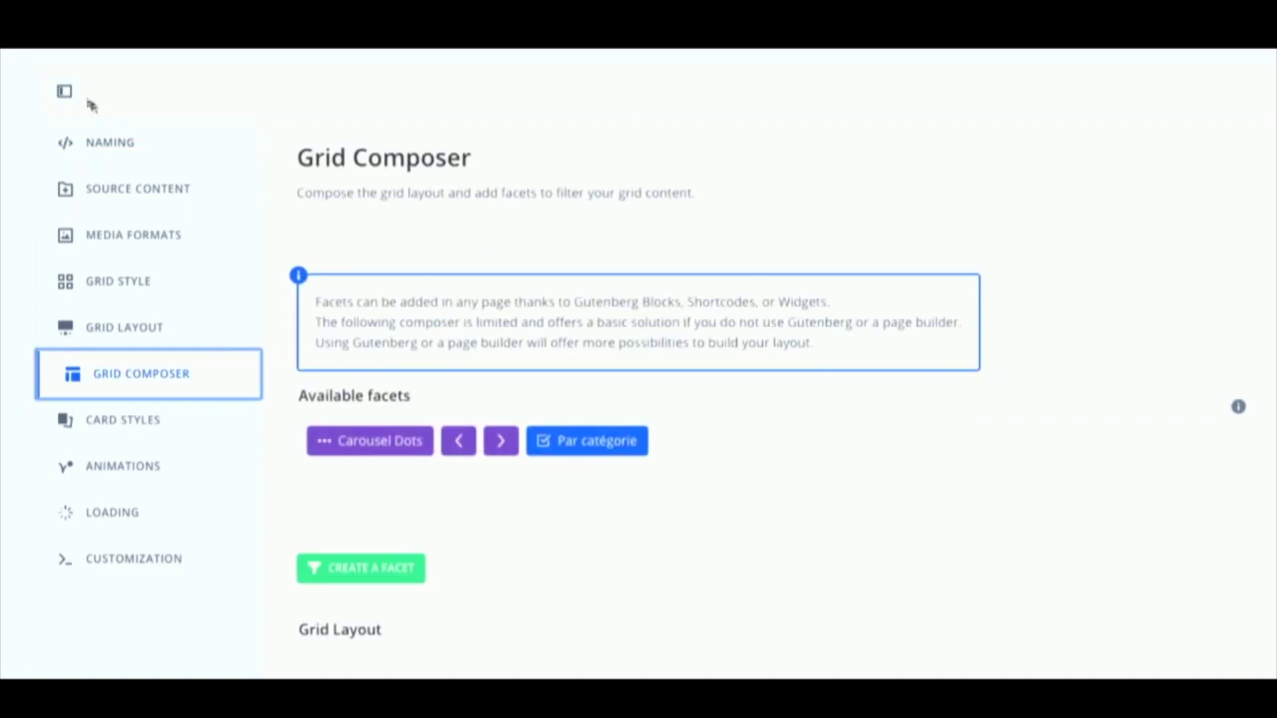
pyautogui.click(65, 93)
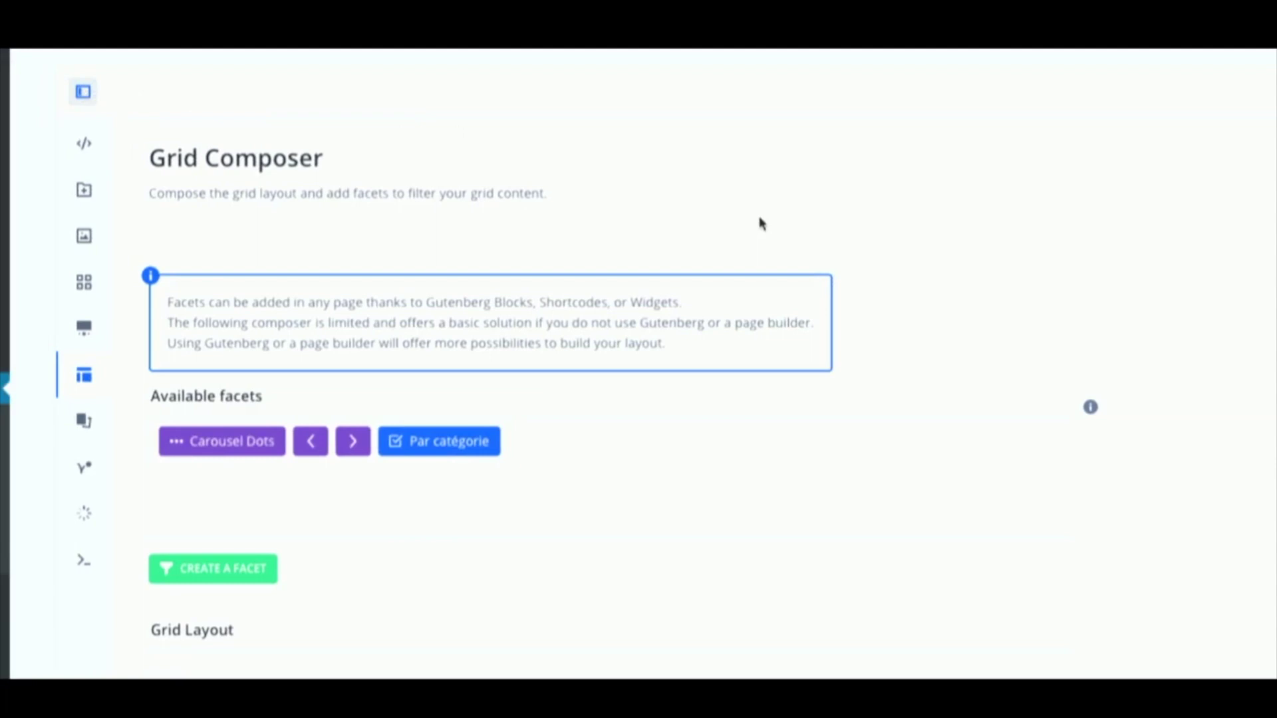
pyautogui.scroll(-3, 761, 221)
pyautogui.scroll(-5, 761, 223)
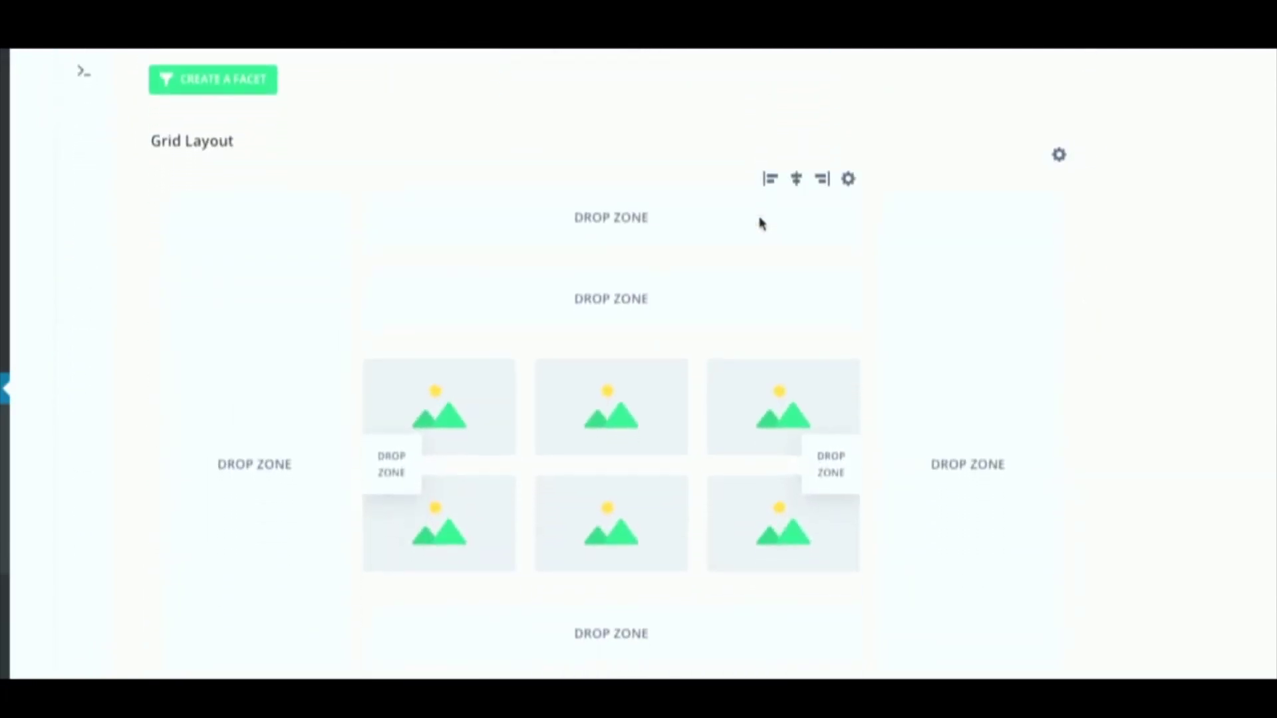
pyautogui.scroll(2, 762, 223)
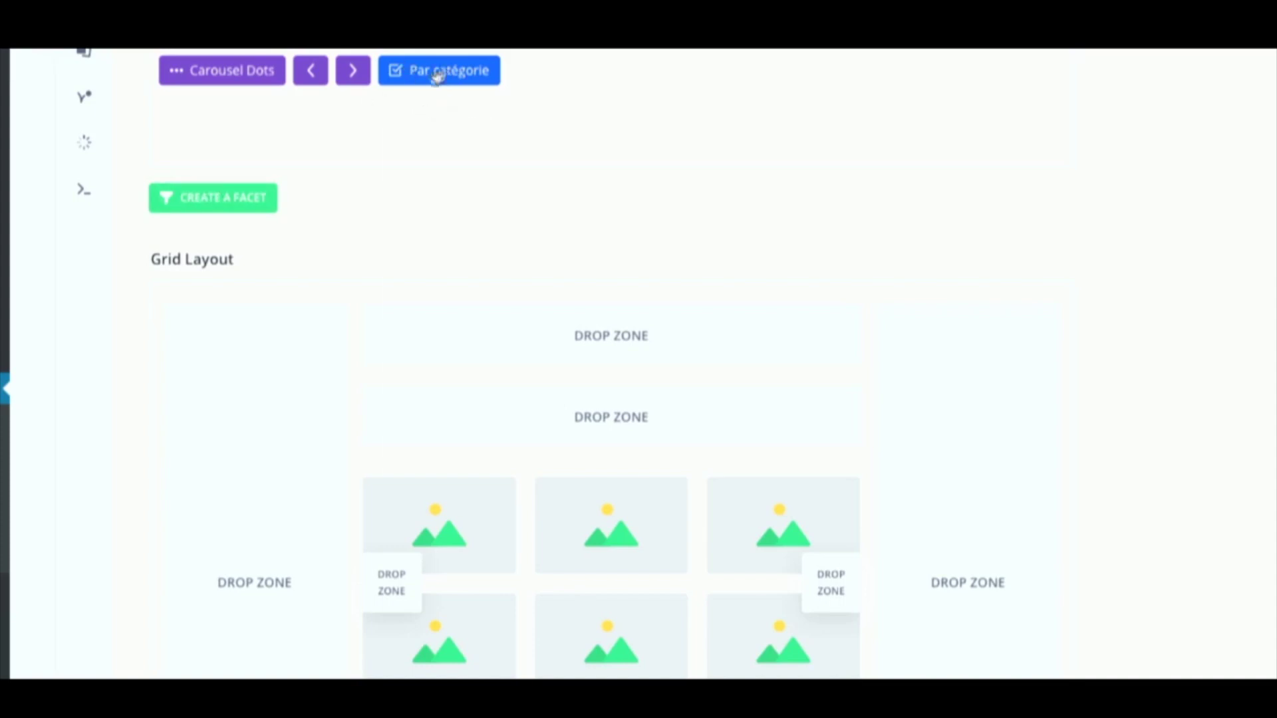
pyautogui.moveTo(439, 74); pyautogui.dragTo(251, 370)
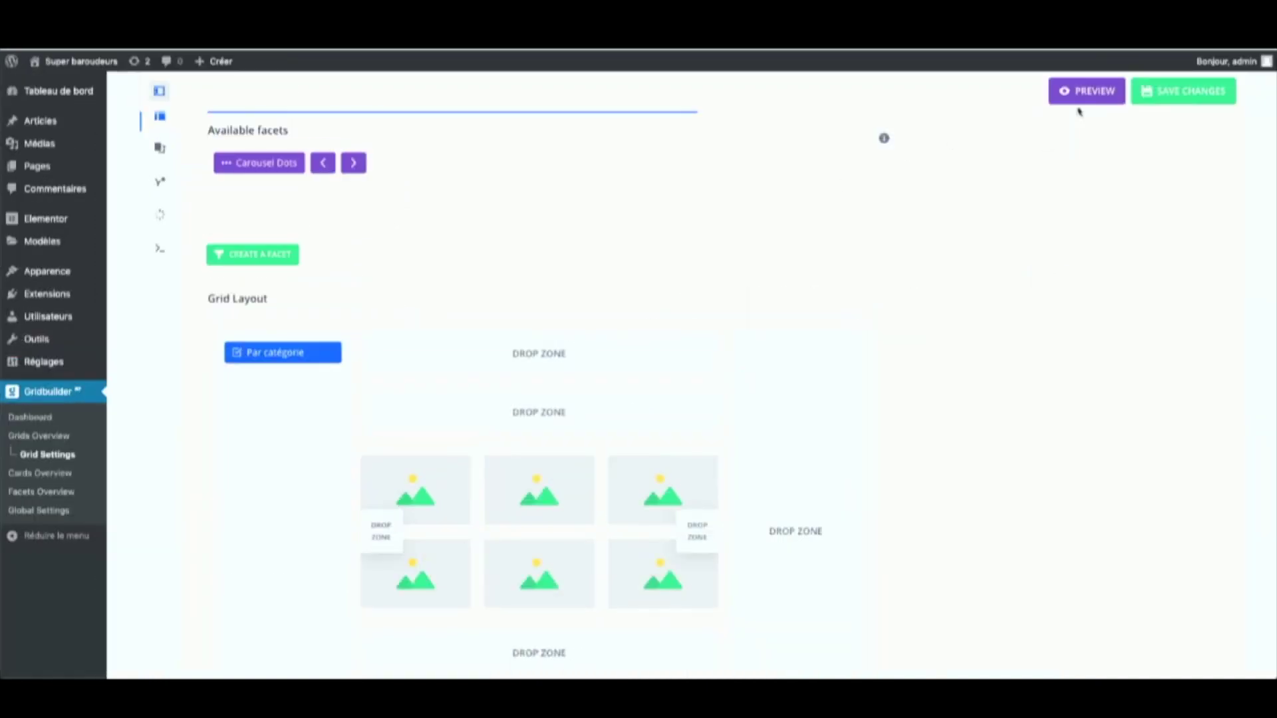
# Step: Preview the grid and test its Par catégorie facet with the Voyage en voiture category
pyautogui.click(1069, 95)
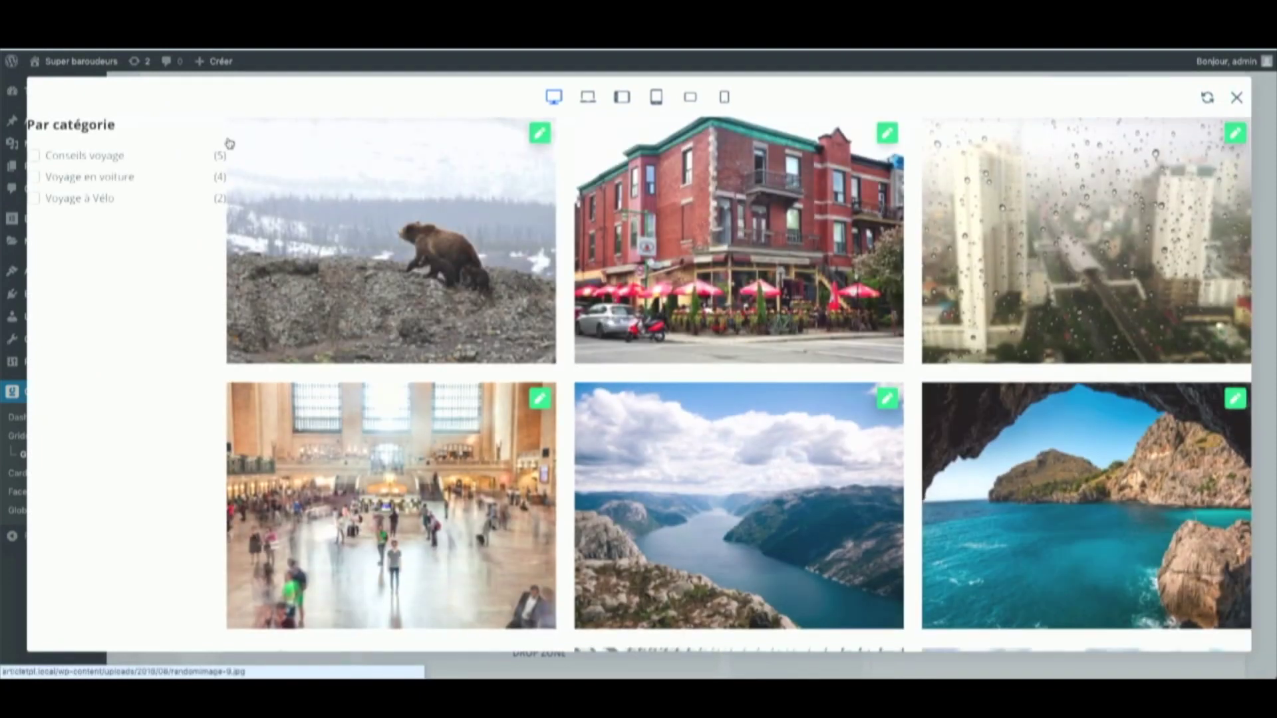
pyautogui.click(33, 178)
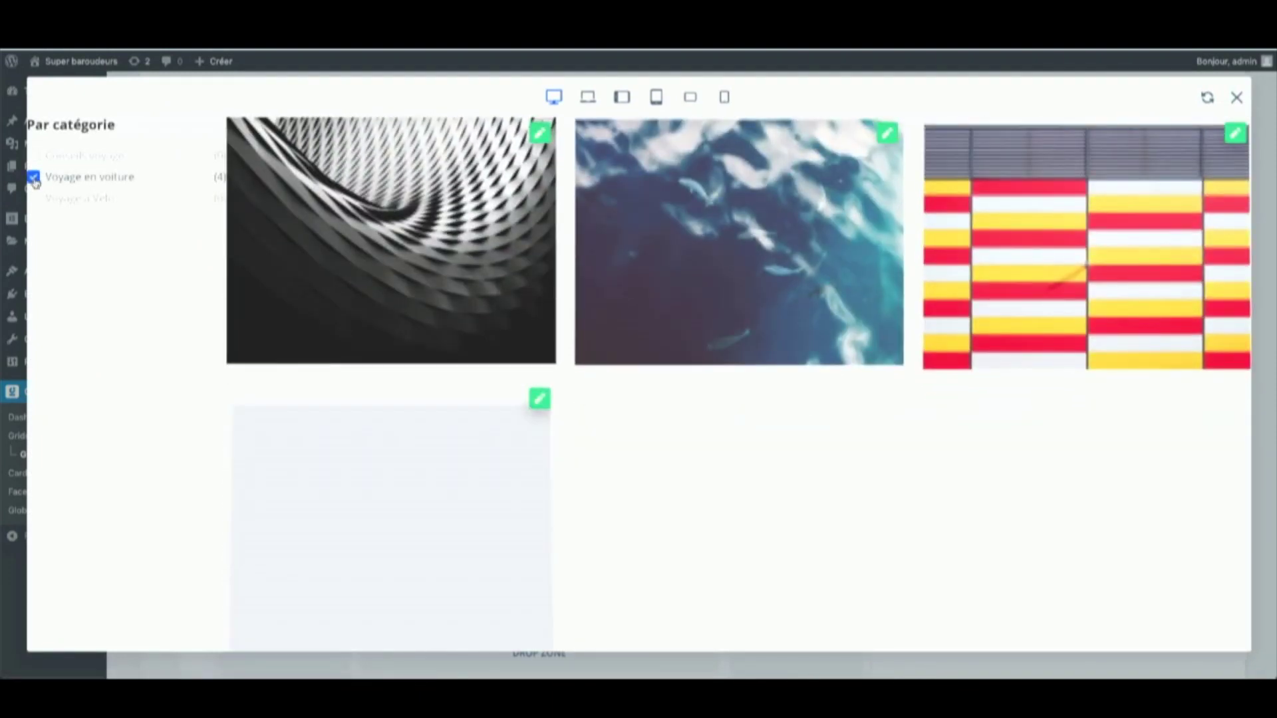
pyautogui.click(1228, 102)
pyautogui.scroll(5, 954, 205)
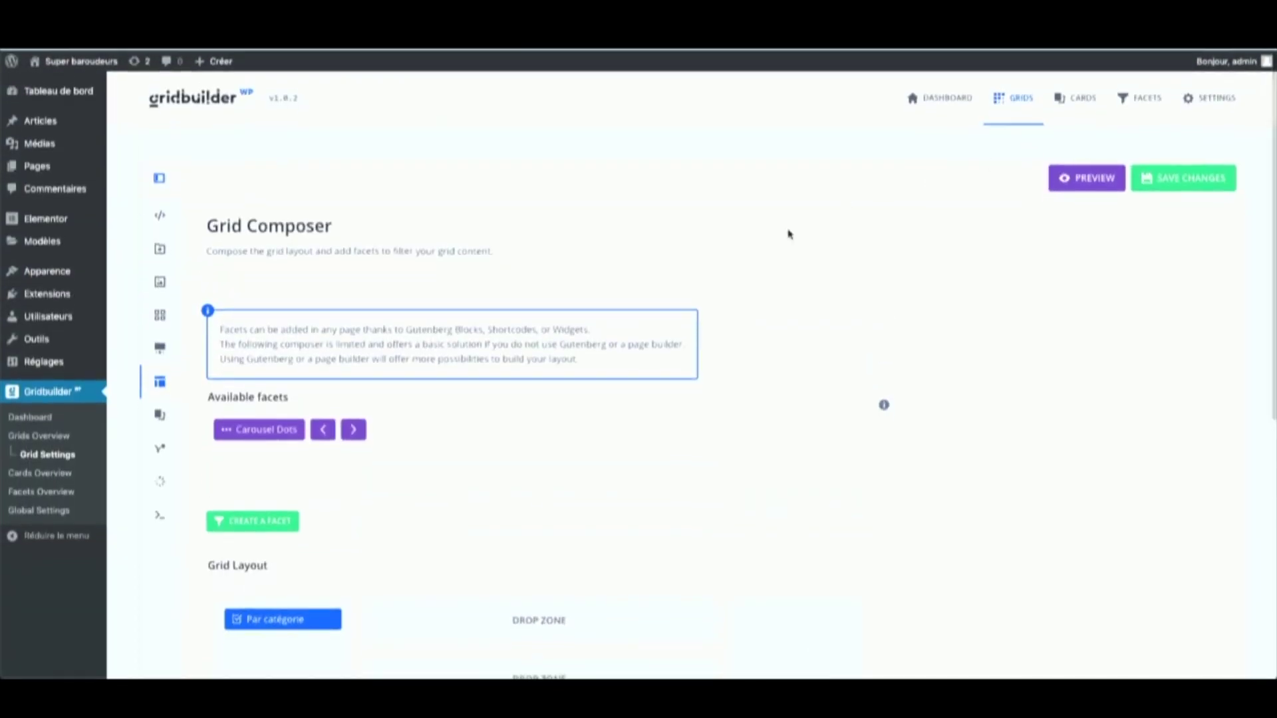
pyautogui.scroll(-5, 790, 234)
pyautogui.scroll(5, 790, 234)
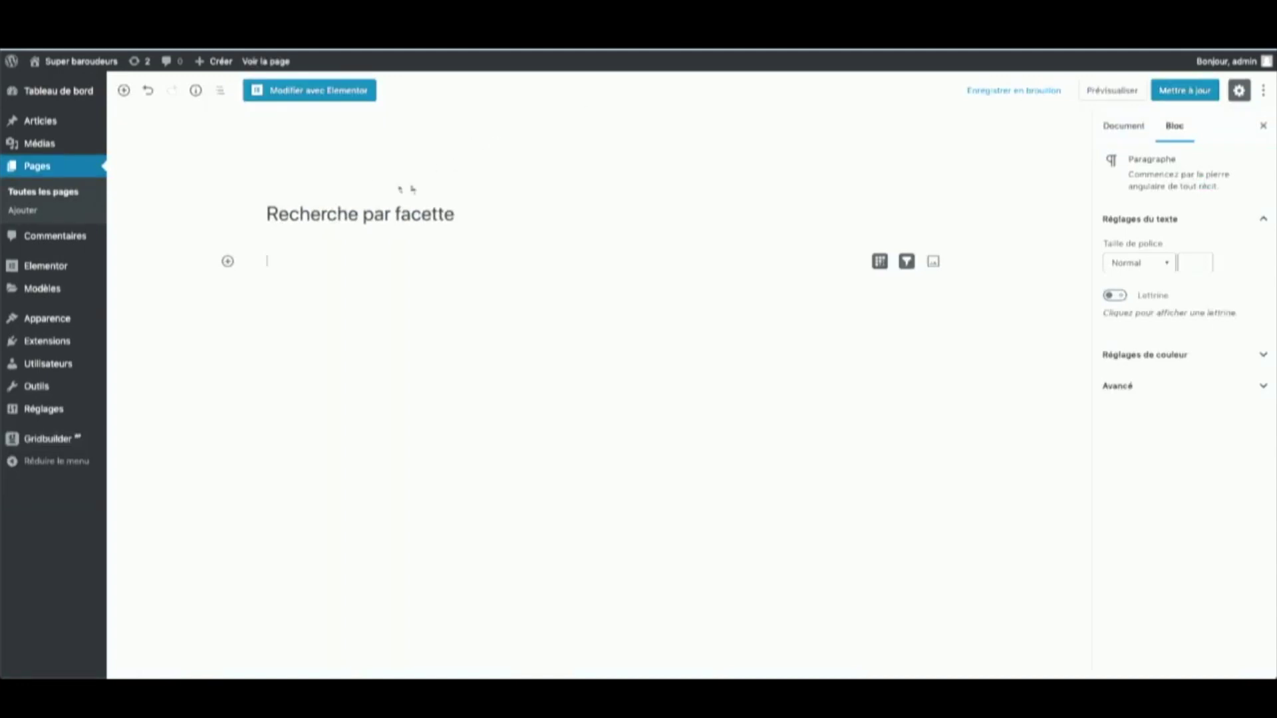
# Step: Insert a Grid block displaying the Blog Demo grid in the Recherche par facette page and update the page
pyautogui.click(227, 261)
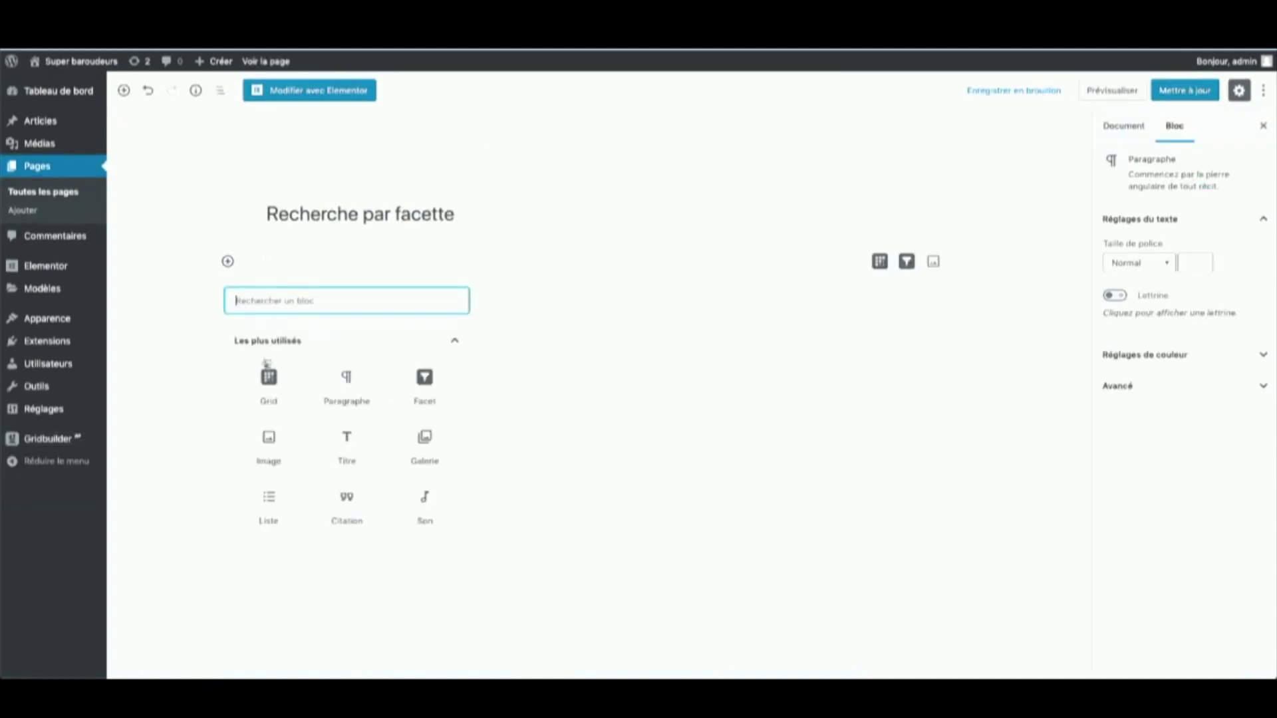
pyautogui.click(269, 380)
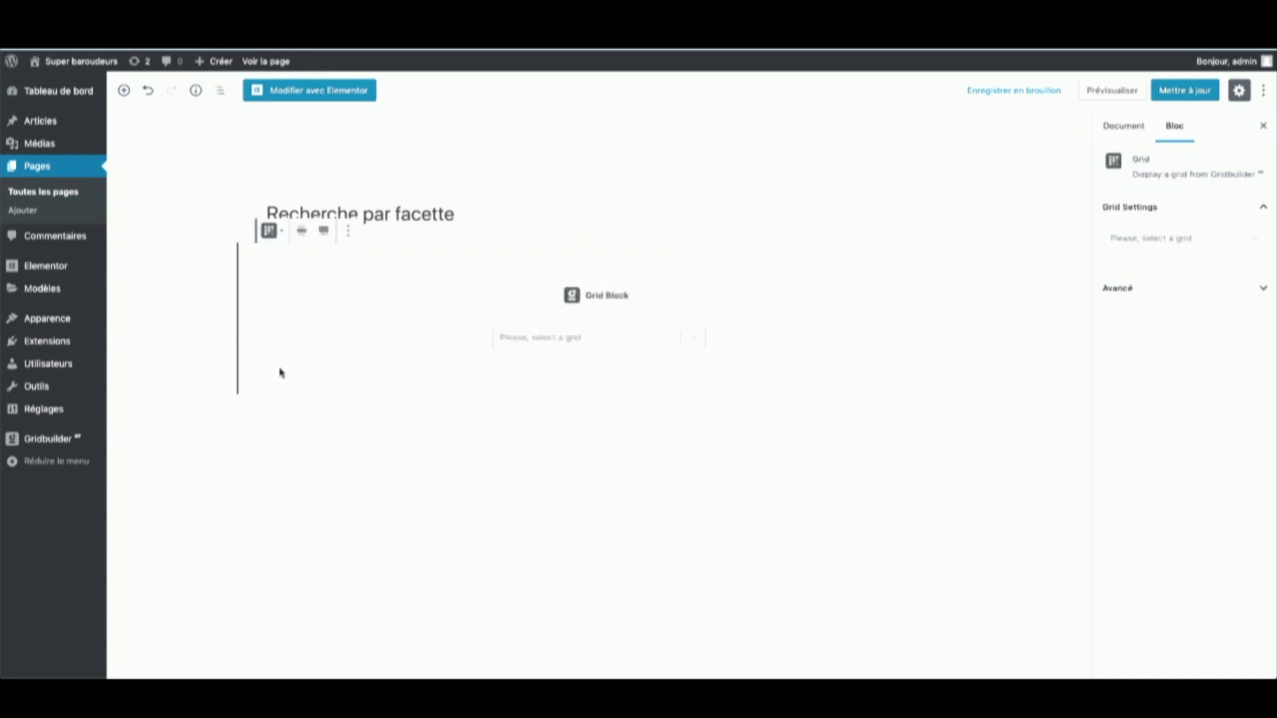
pyautogui.click(553, 337)
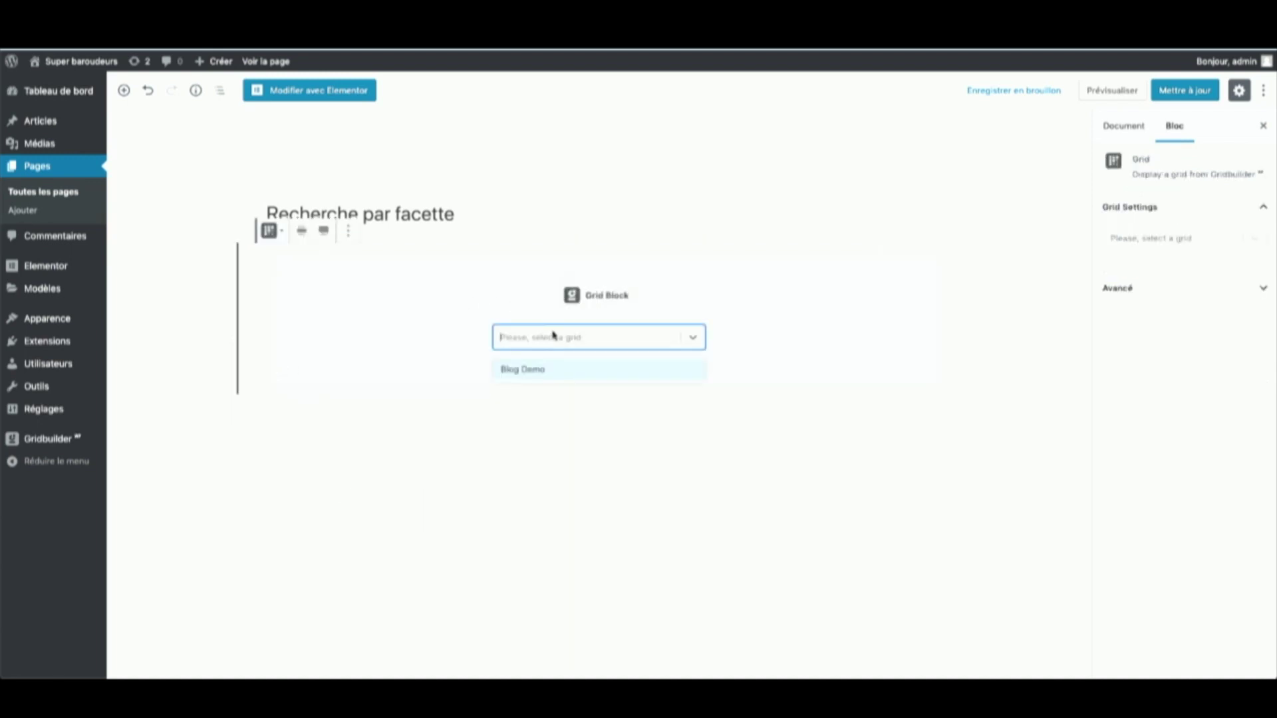
pyautogui.click(540, 370)
pyautogui.click(1174, 96)
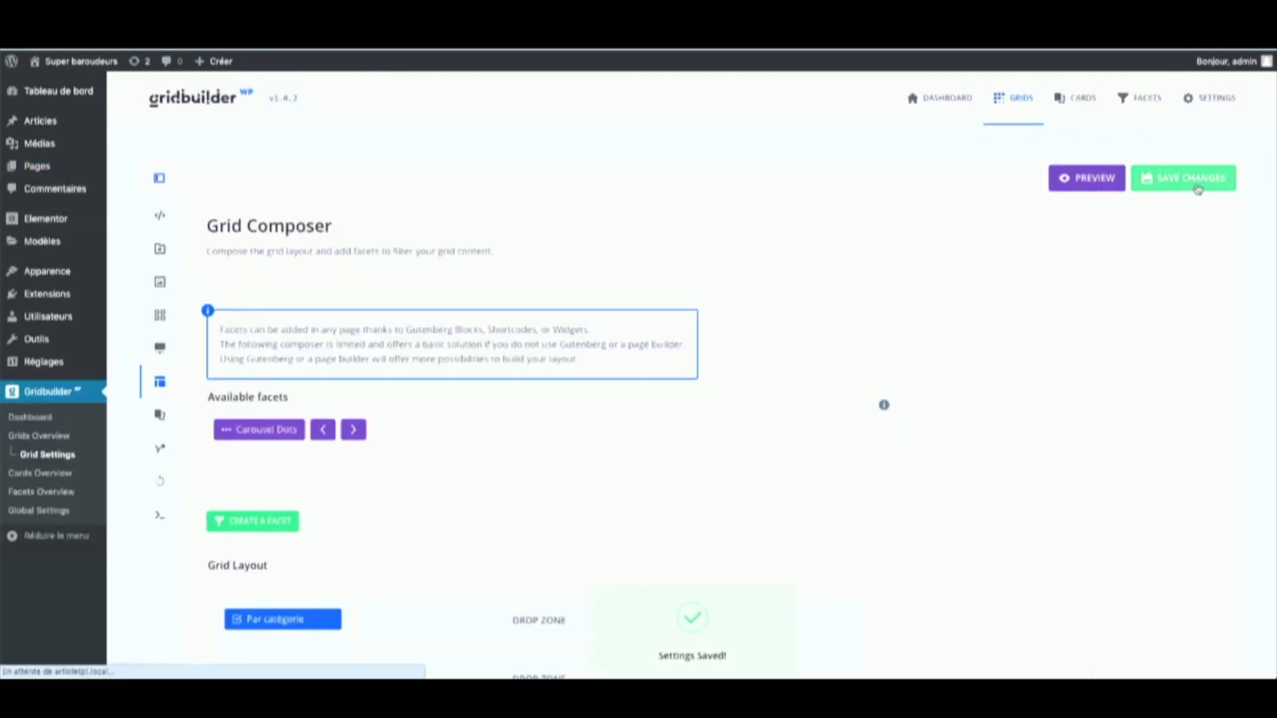
# Step: Save the Blog Demo grid's settings and view the published Recherche par facette page
pyautogui.click(1174, 181)
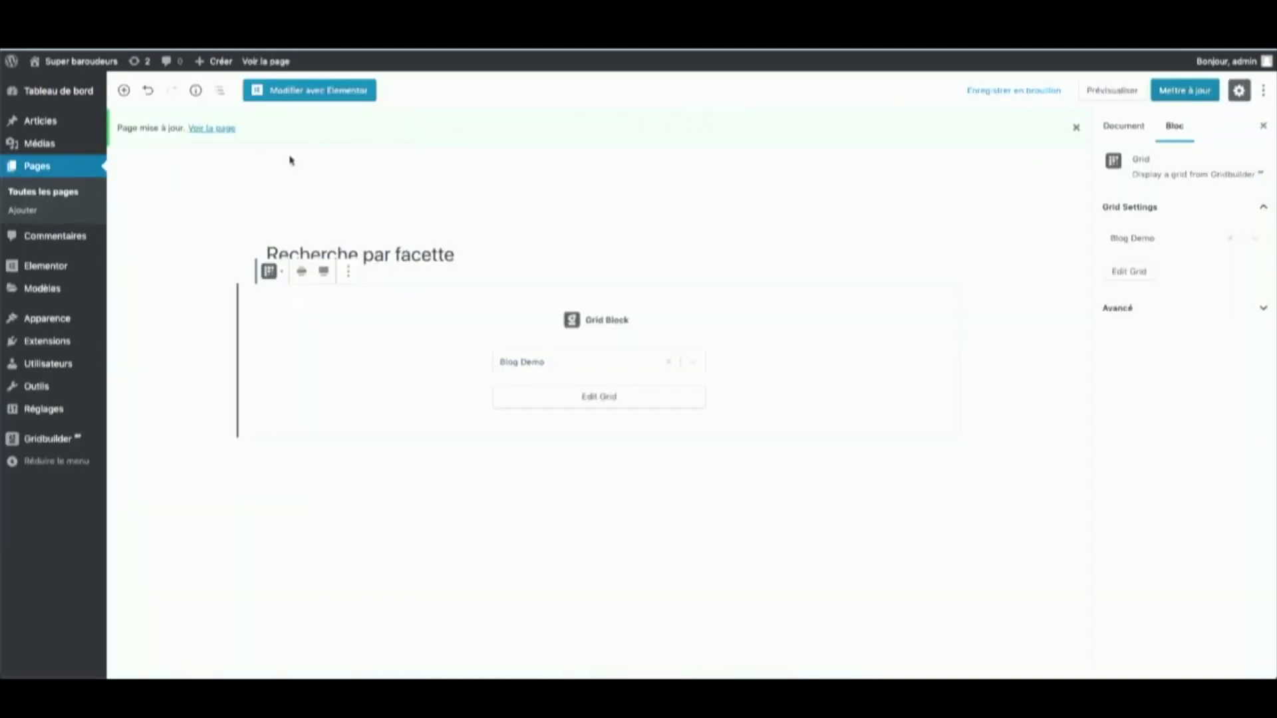
pyautogui.click(226, 131)
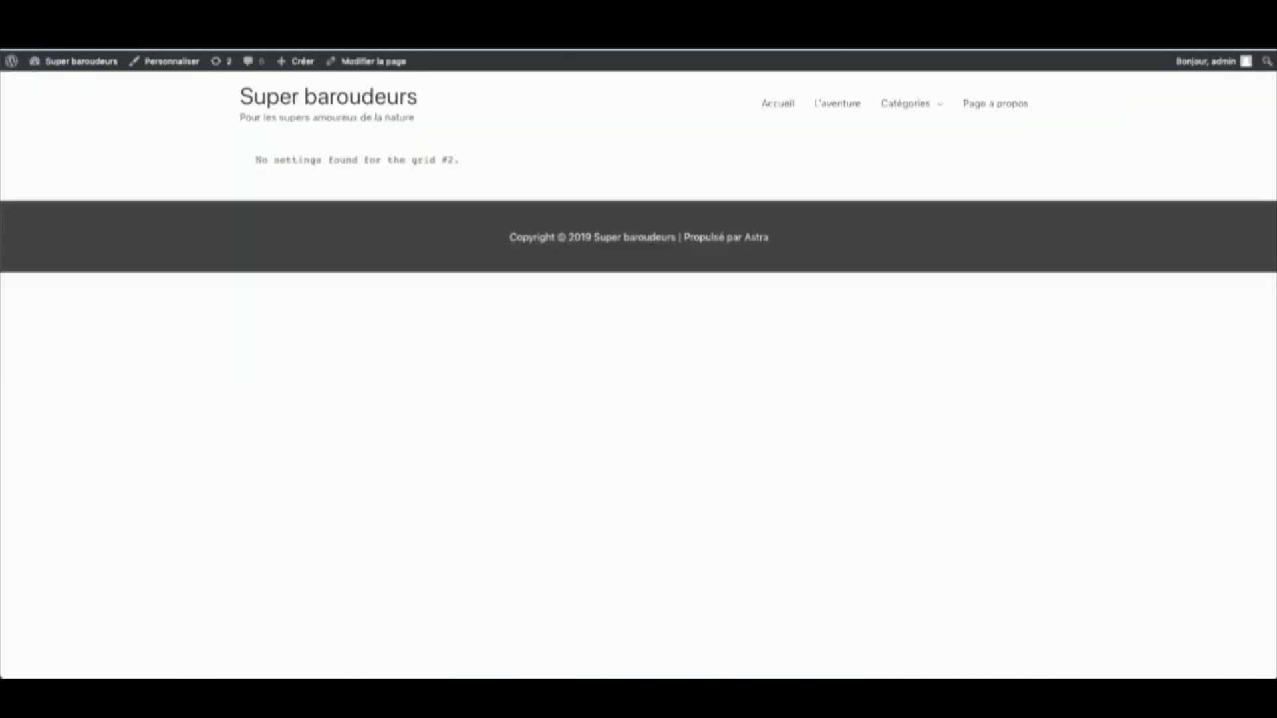
# Step: Reload the page editor, reselect Blog Demo in the Grid block and update the page
pyautogui.press('F5')
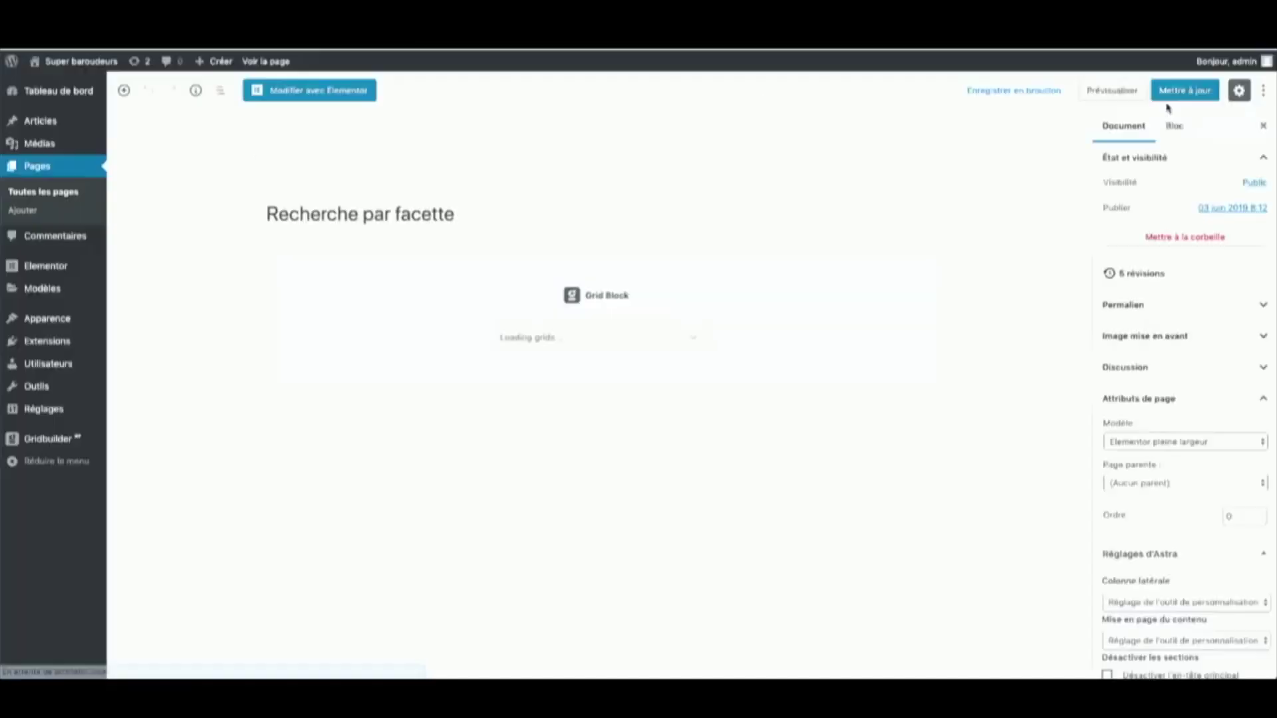
pyautogui.click(684, 322)
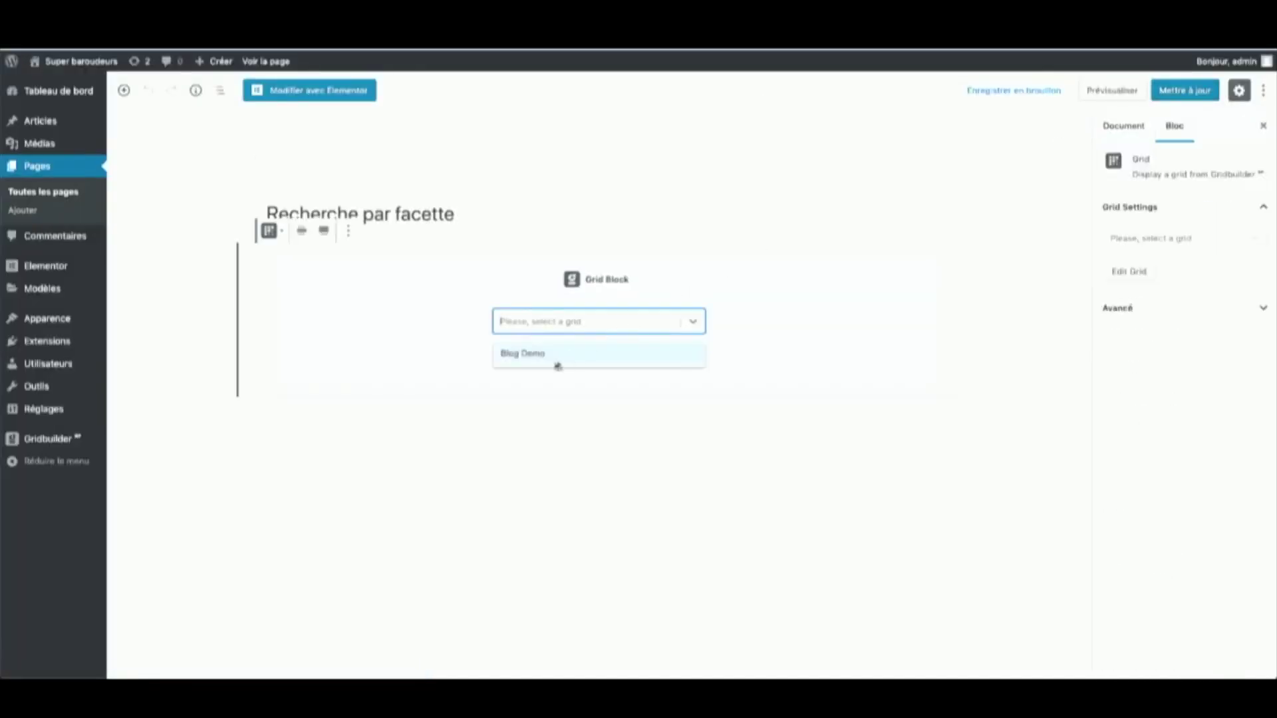
pyautogui.click(533, 353)
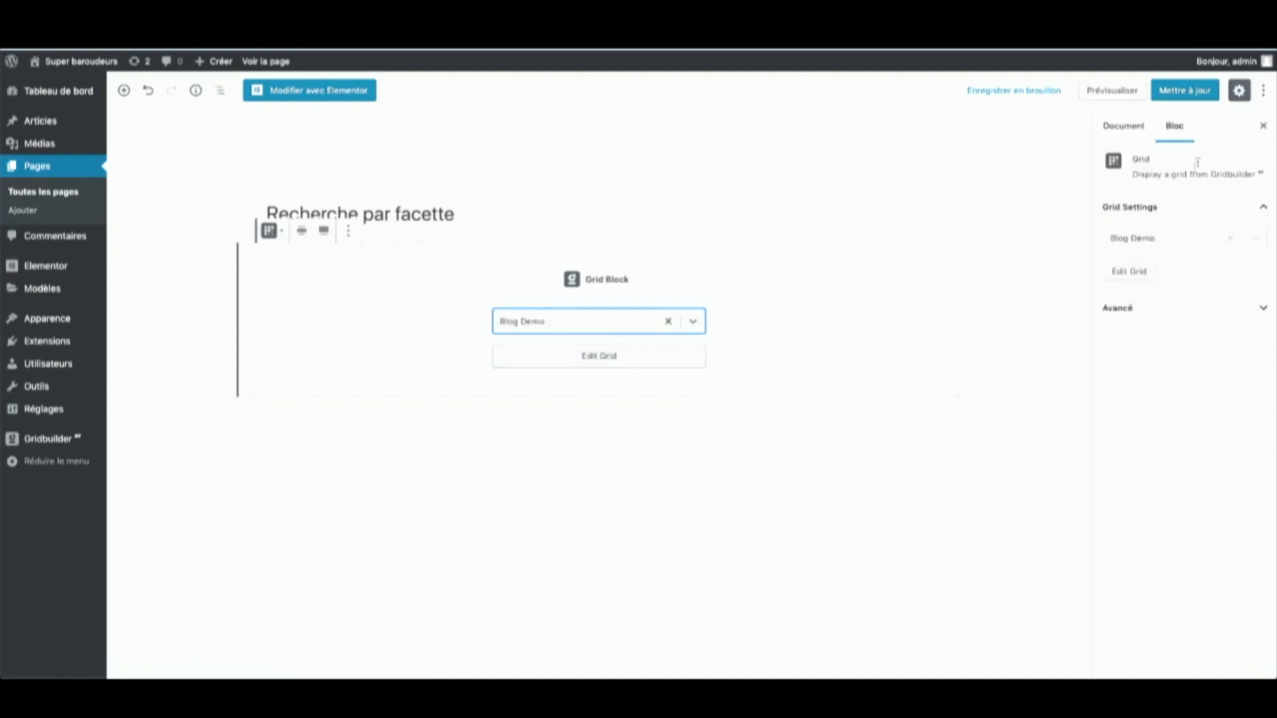
pyautogui.click(1190, 96)
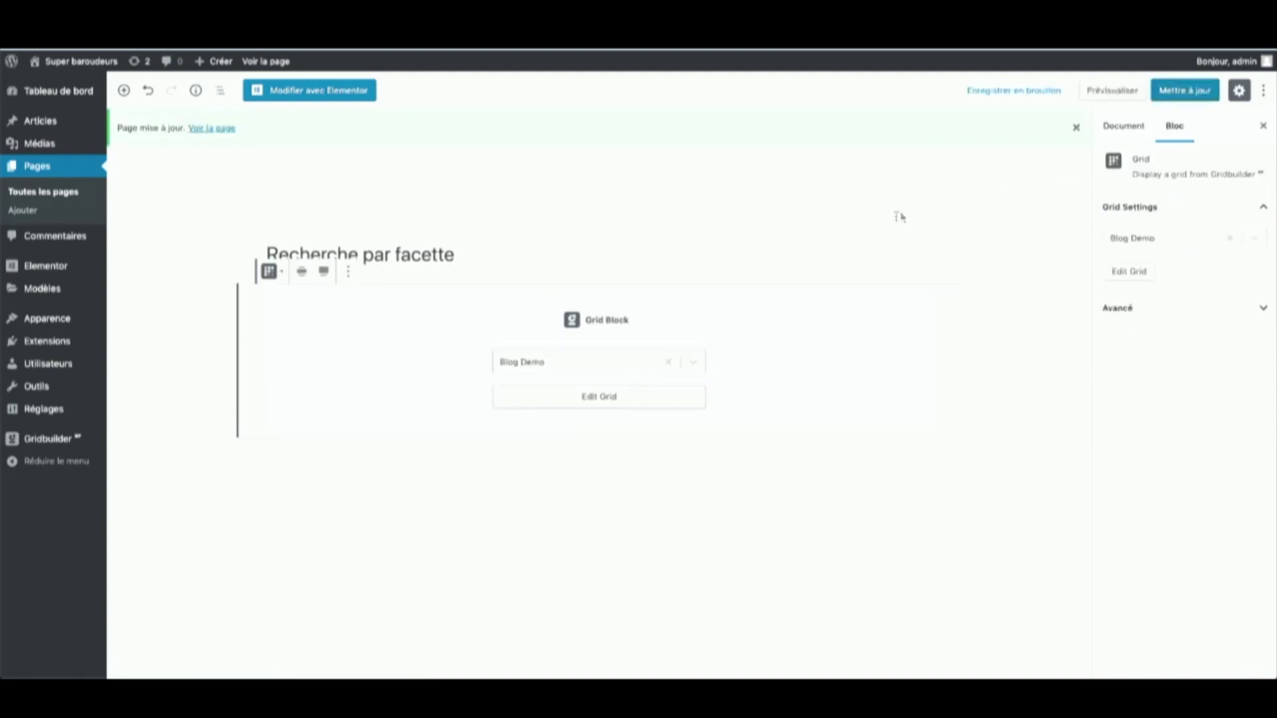
# Step: View the published page with its grid filtered by Voyage en voiture and open the first article's image
pyautogui.click(219, 131)
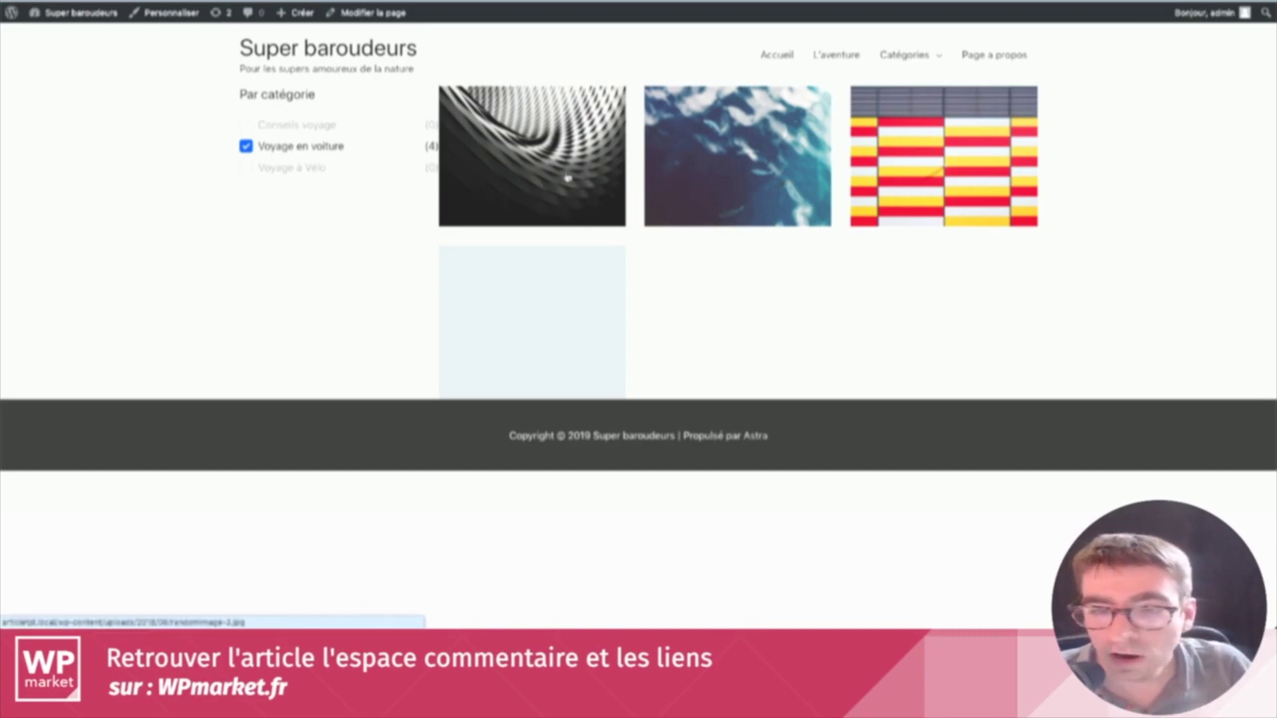
pyautogui.click(567, 177)
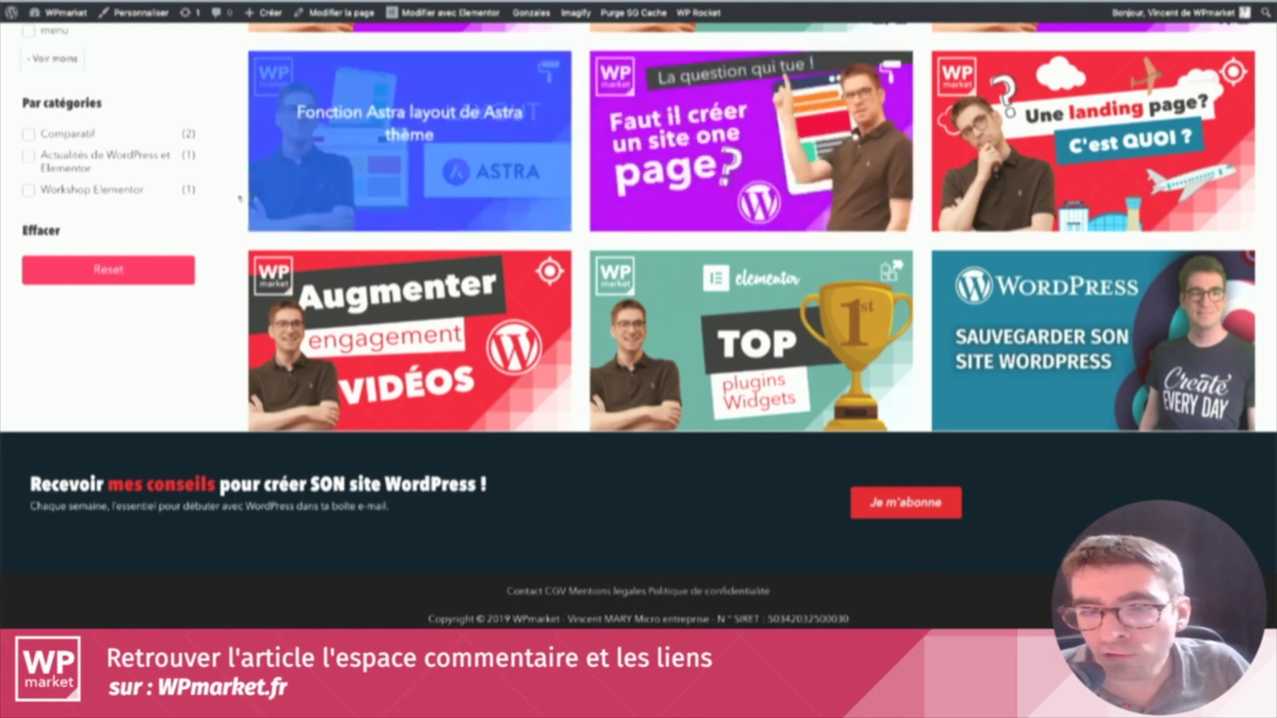
# Step: Examine the WPmarket blog's article grid with its search, subject, category and reset facets
pyautogui.scroll(10, 218, 185)
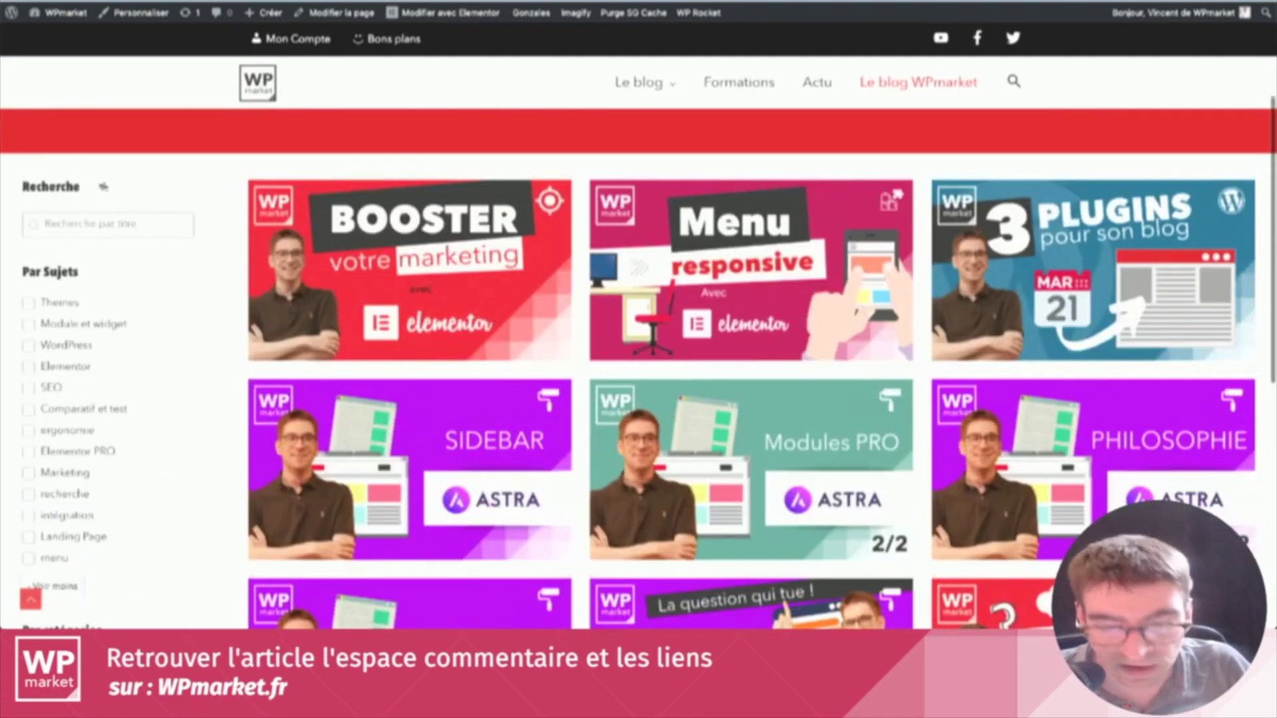
pyautogui.scroll(-4, 106, 232)
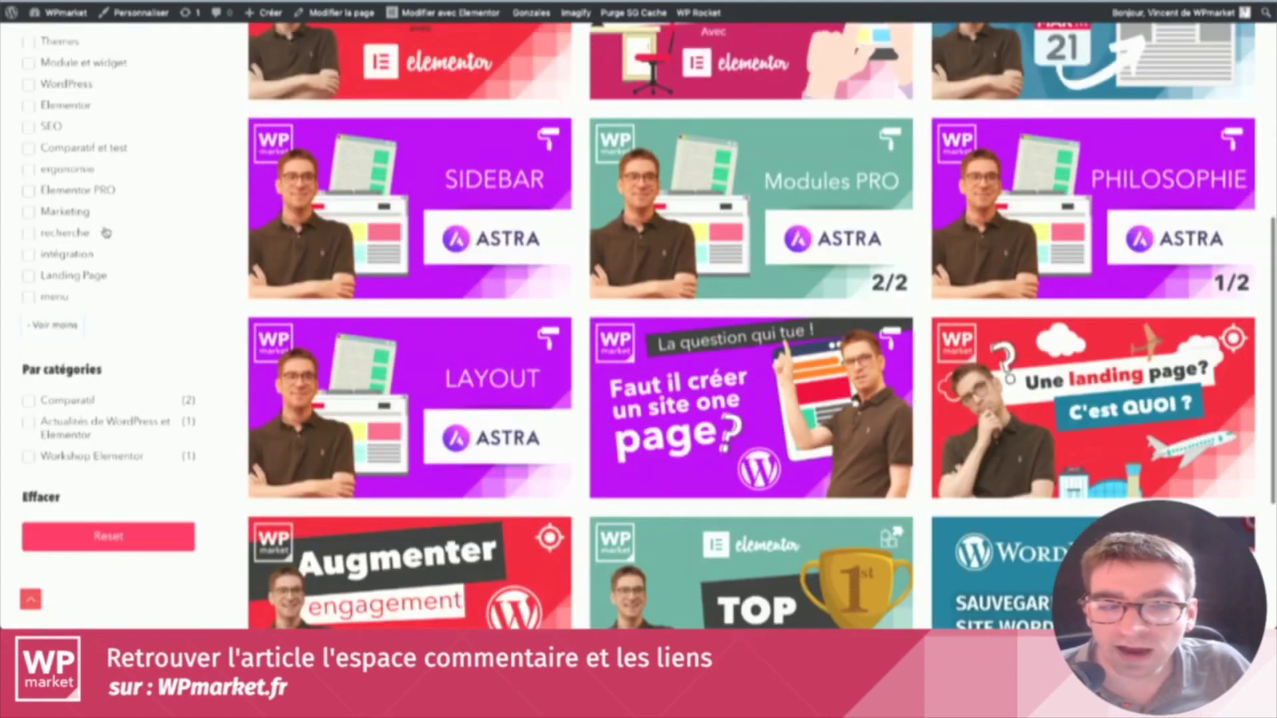
pyautogui.scroll(-4, 106, 232)
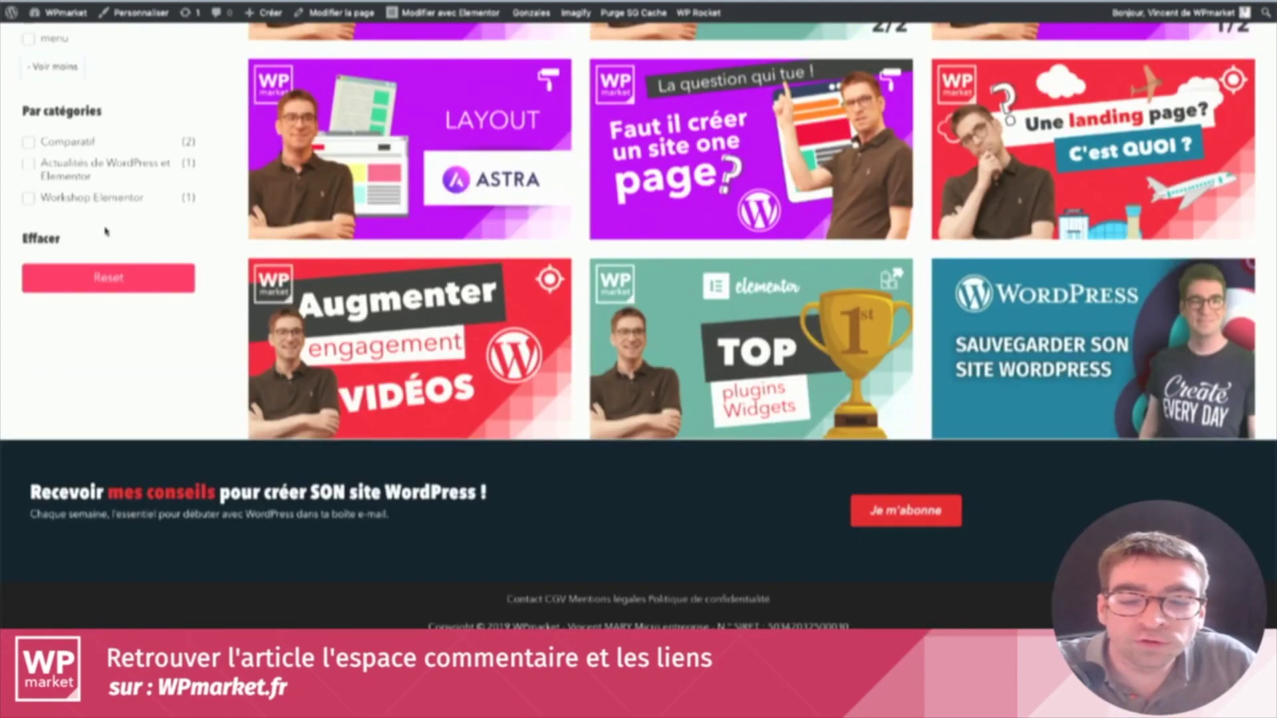